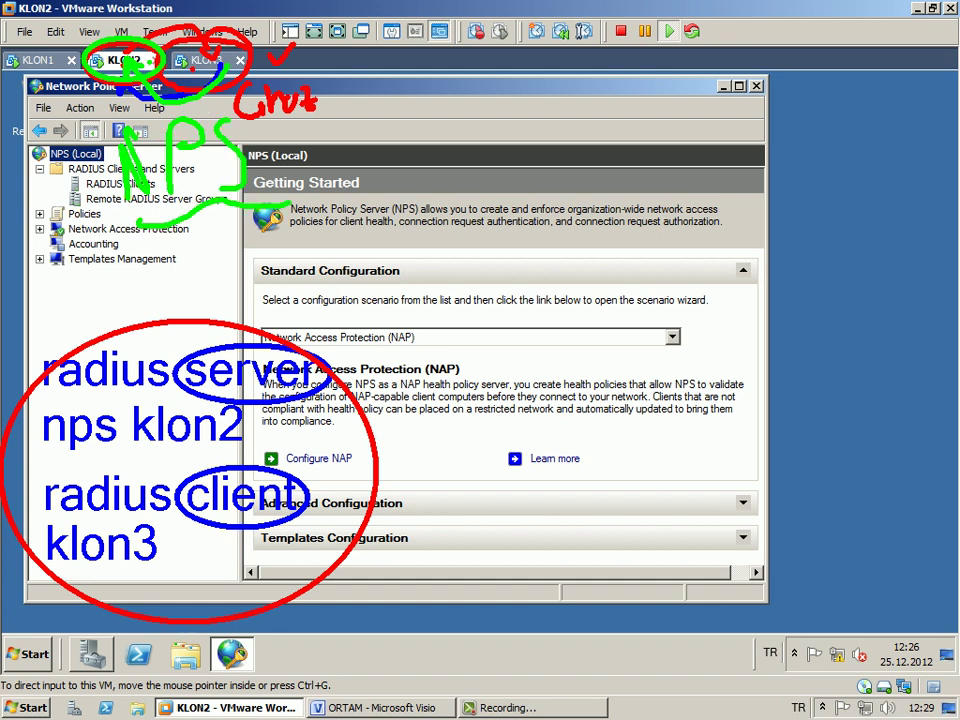
- Dismiss the open menu, leaving KLON2's NPS console on the Getting Started page
{"action": "key", "text": "Escape"}
- Start a Remote Desktop connection with mstsc, changing the computer address to end in 10
{"action": "left_click", "coordinate": [28, 654]}
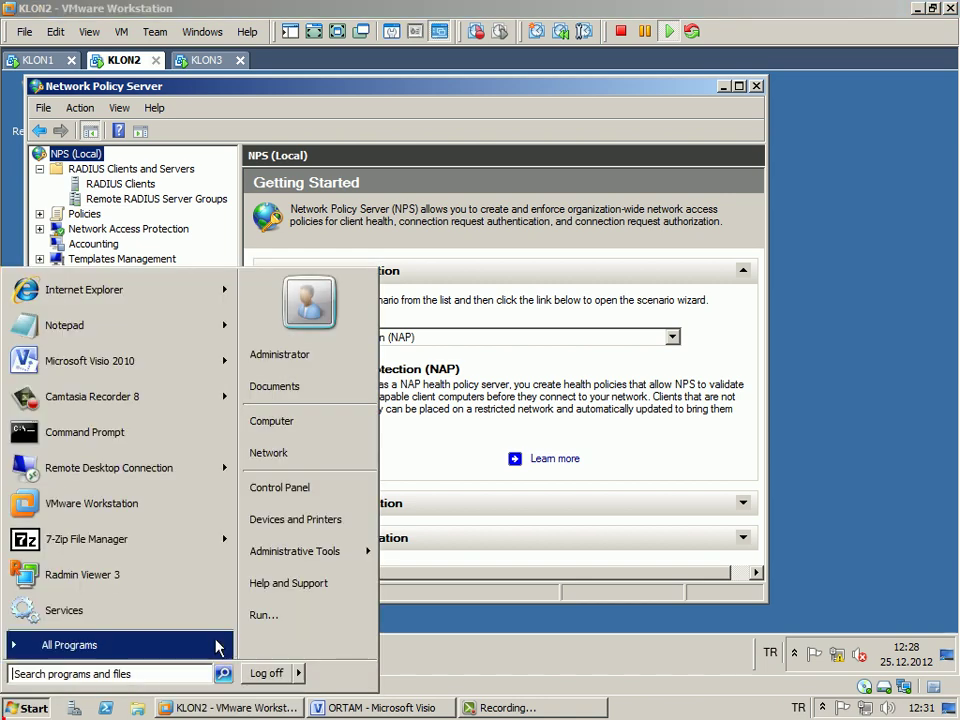
{"action": "left_click", "coordinate": [261, 615]}
{"action": "key", "text": "Return"}
{"action": "key", "text": "End"}
{"action": "key", "text": "BackSpace"}
{"action": "key", "text": "BackSpace"}
{"action": "key", "text": "BackSpace"}
{"action": "type", "text": "10"}
{"action": "key", "text": "Return"}
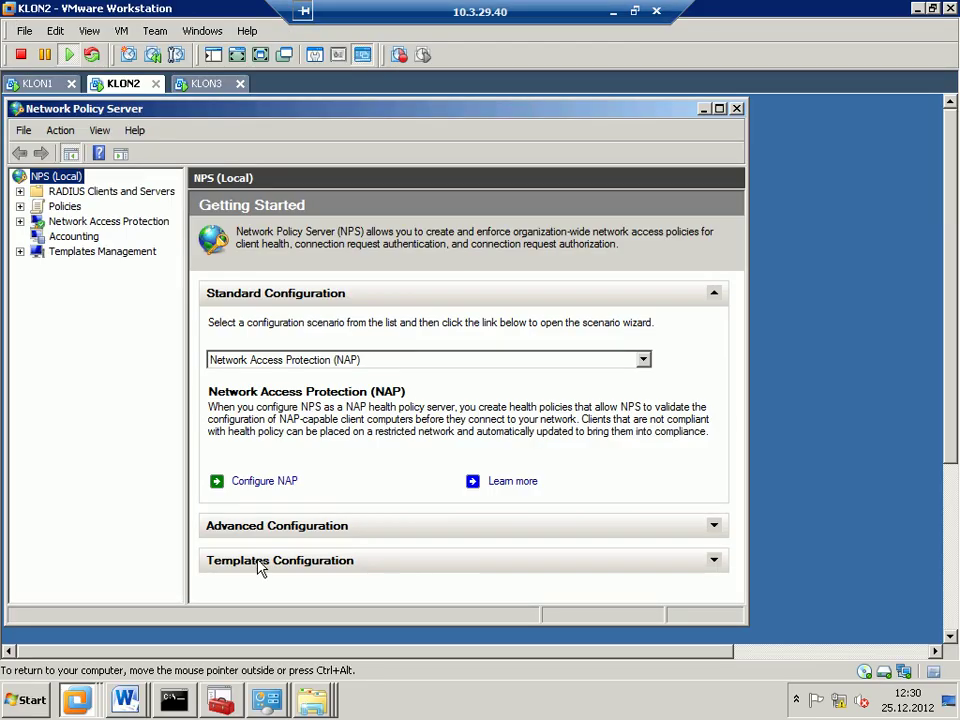
- On KLON1, launch Active Directory Users and Computers with dsa.msc
{"action": "right_click", "coordinate": [75, 177]}
{"action": "key", "text": "Escape"}
{"action": "left_click", "coordinate": [37, 84]}
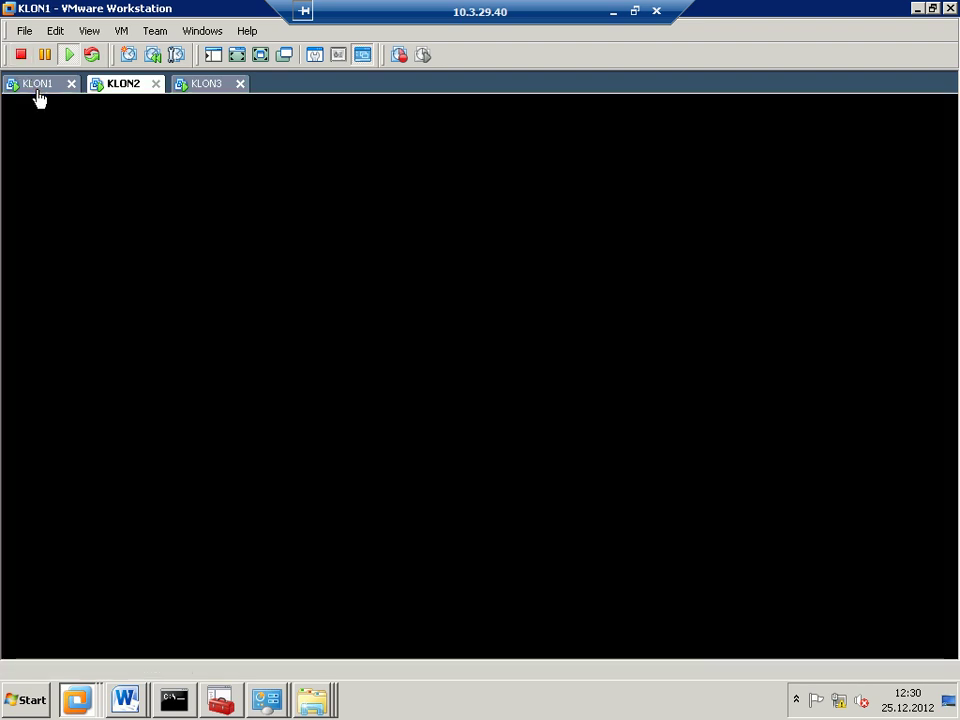
{"action": "key", "text": "super+r"}
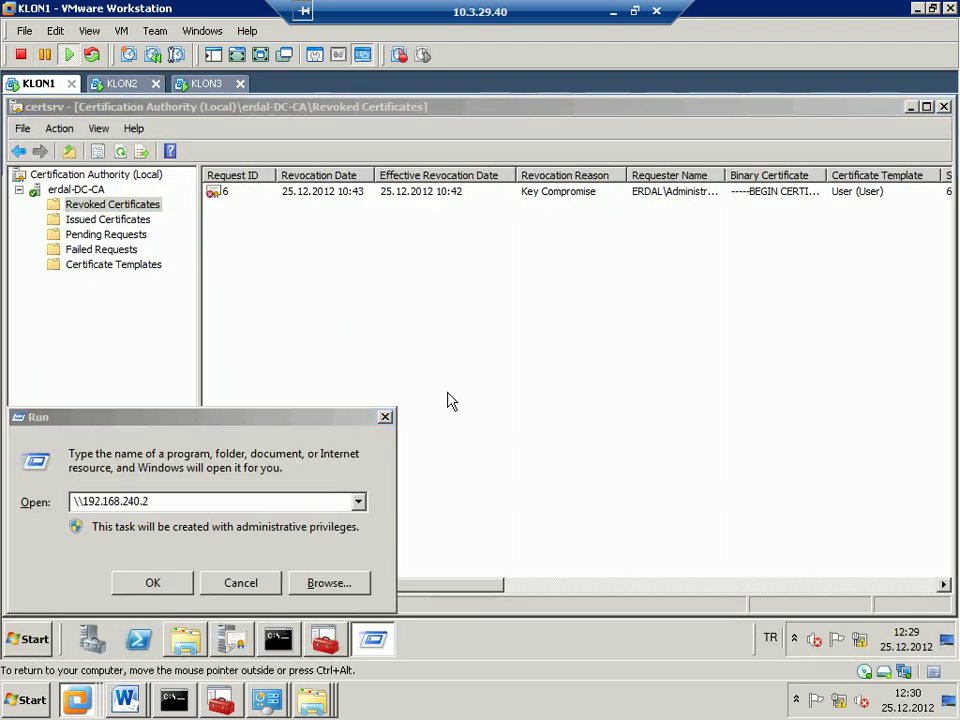
{"action": "key", "text": "super+e"}
{"action": "left_click", "coordinate": [38, 518]}
{"action": "type", "text": "dsa.msc"}
{"action": "key", "text": "Return"}
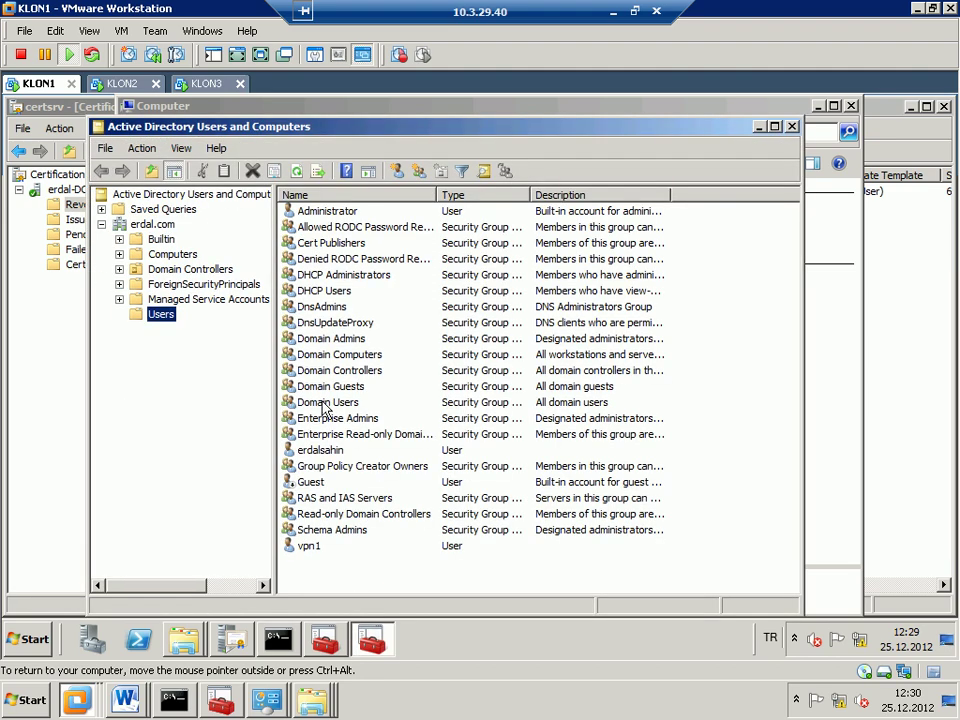
- Check the RAS and IAS Servers group's Members tab, then return to KLON2
{"action": "double_click", "coordinate": [333, 503]}
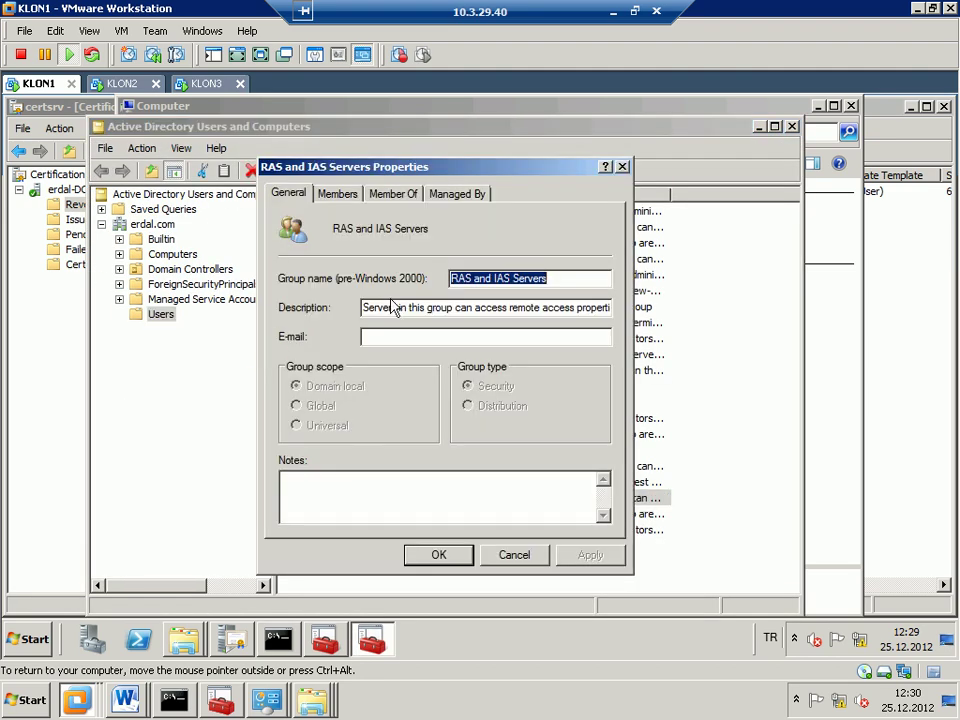
{"action": "left_click", "coordinate": [341, 195]}
{"action": "key", "text": "Escape"}
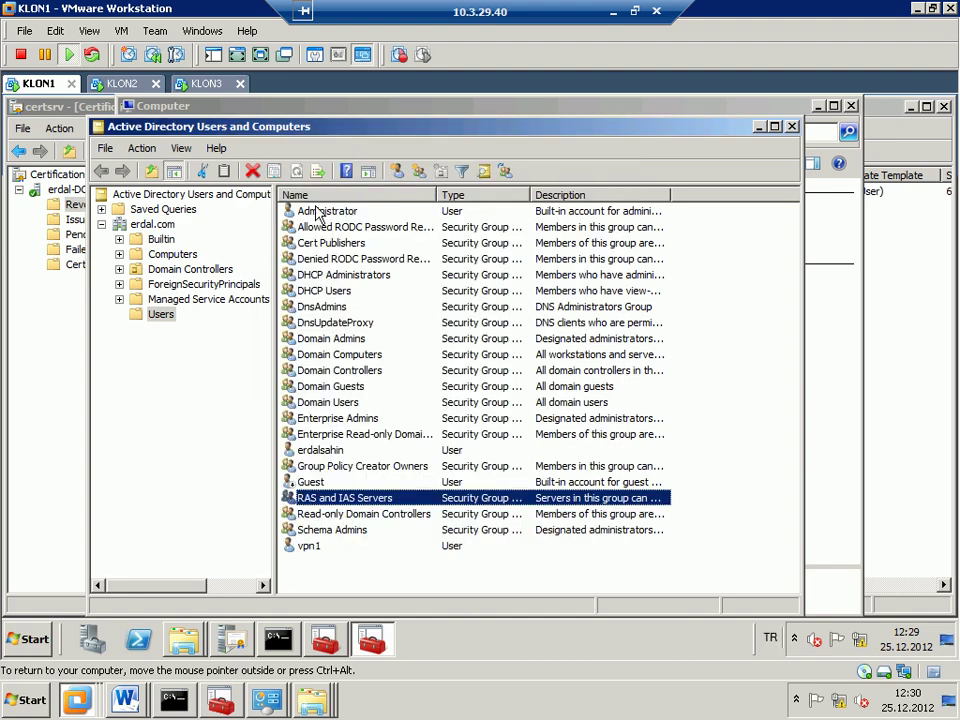
{"action": "left_click", "coordinate": [120, 86]}
{"action": "left_click", "coordinate": [120, 86]}
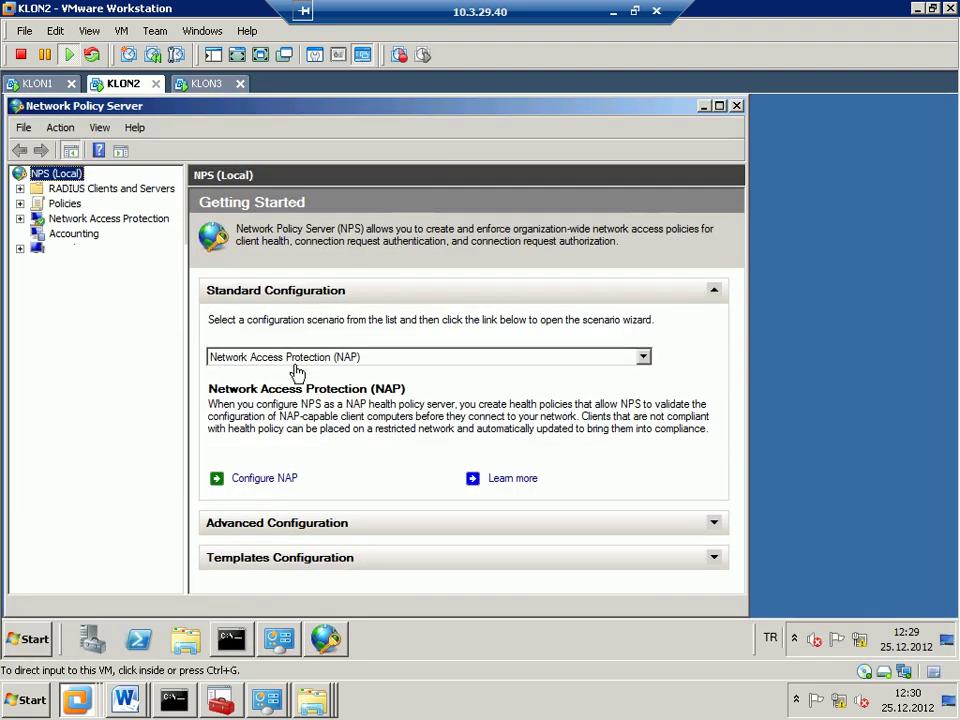
- Log KLON2 off by running logoff from a command prompt
{"action": "key", "text": "super+r"}
{"action": "type", "text": "cmd"}
{"action": "key", "text": "Return"}
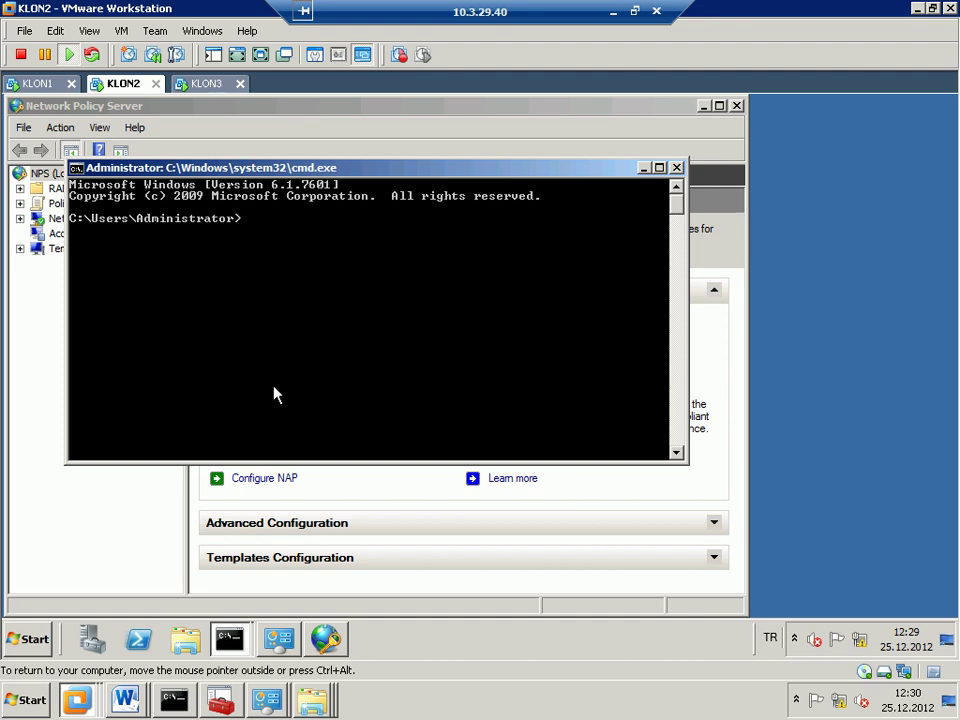
{"action": "type", "text": "logoff"}
{"action": "key", "text": "Return"}
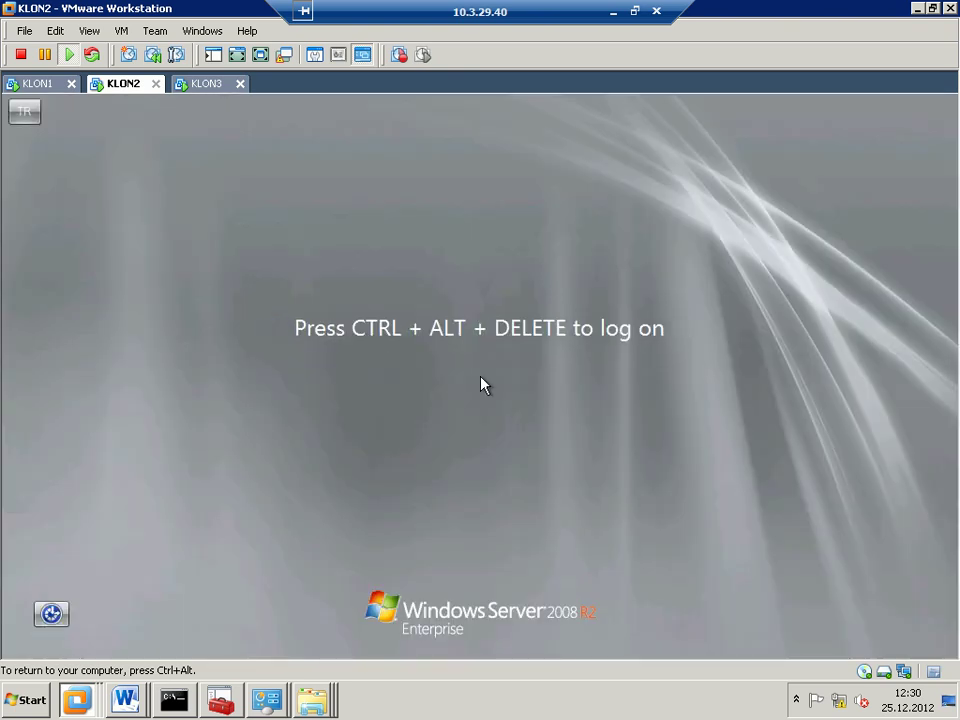
{"action": "key", "text": "ctrl+alt+Insert"}
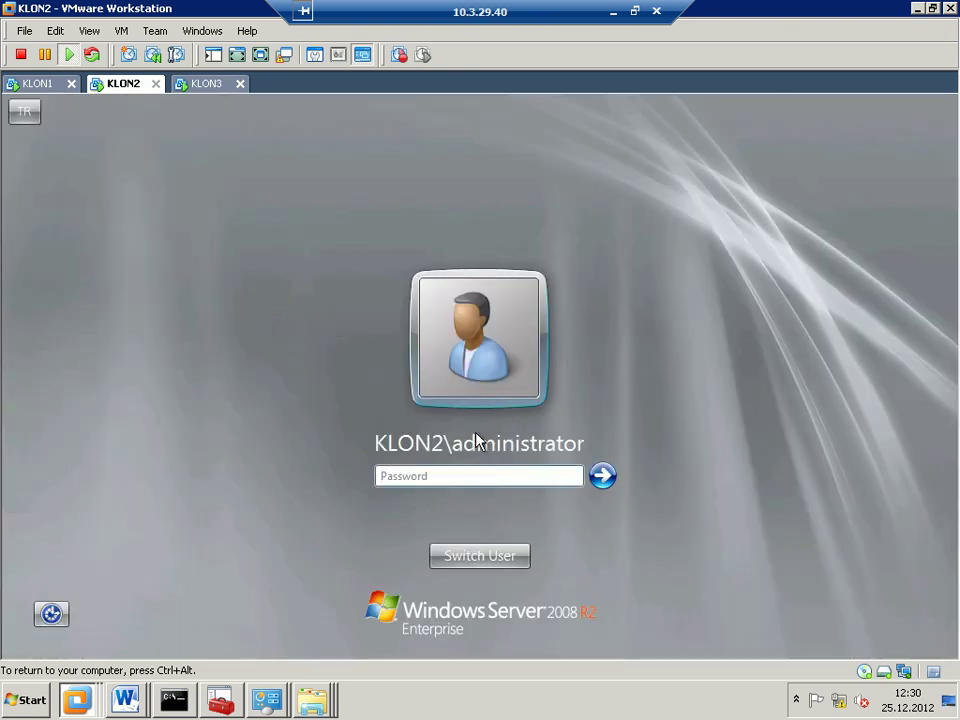
{"action": "left_click", "coordinate": [515, 560]}
{"action": "left_click", "coordinate": [564, 428]}
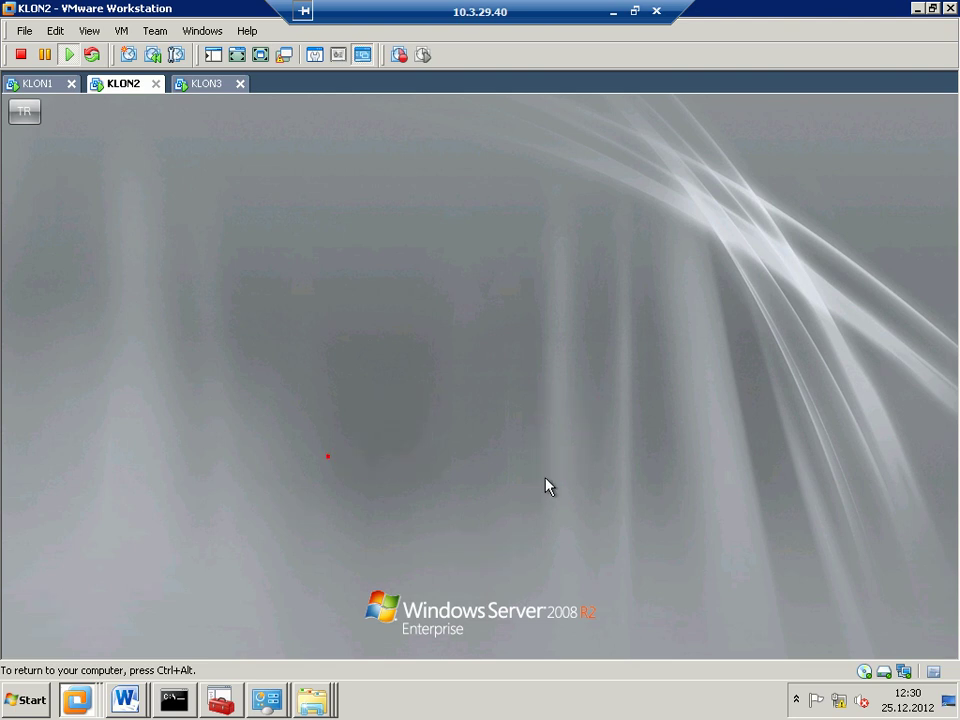
{"action": "key", "text": "Tab"}
{"action": "type", "text": "********"}
{"action": "key", "text": "Return"}
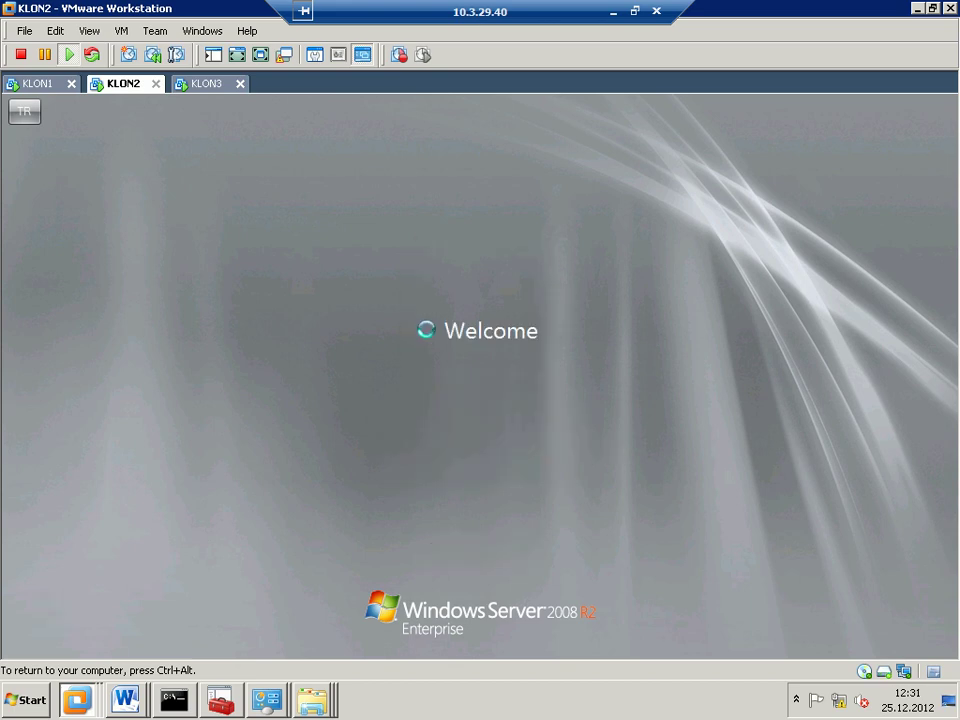
{"action": "key", "text": "ctrl+alt"}
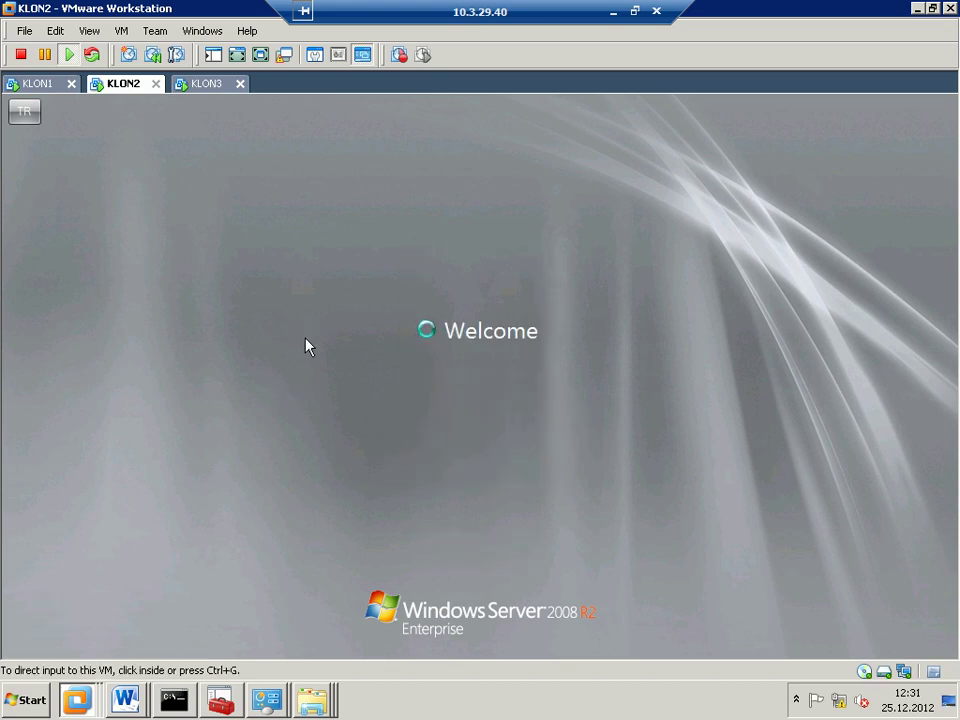
{"action": "left_click", "coordinate": [40, 84]}
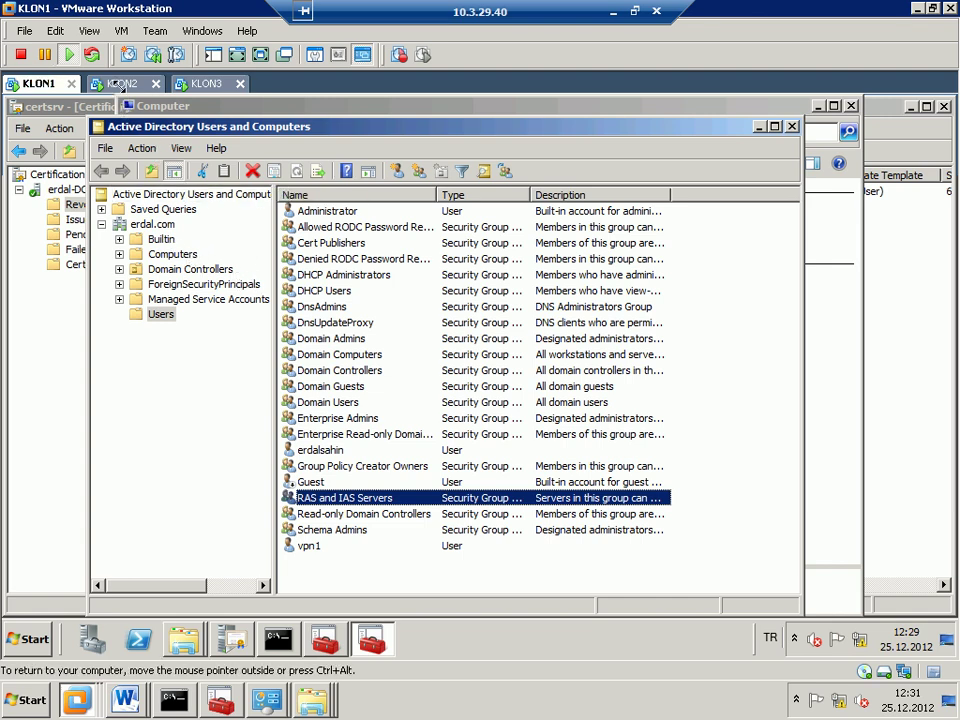
- Check the KLON1 and KLON3 tabs, then disconnect KLON2's network adapter from the status bar
{"action": "left_click", "coordinate": [88, 31]}
{"action": "key", "text": "Escape"}
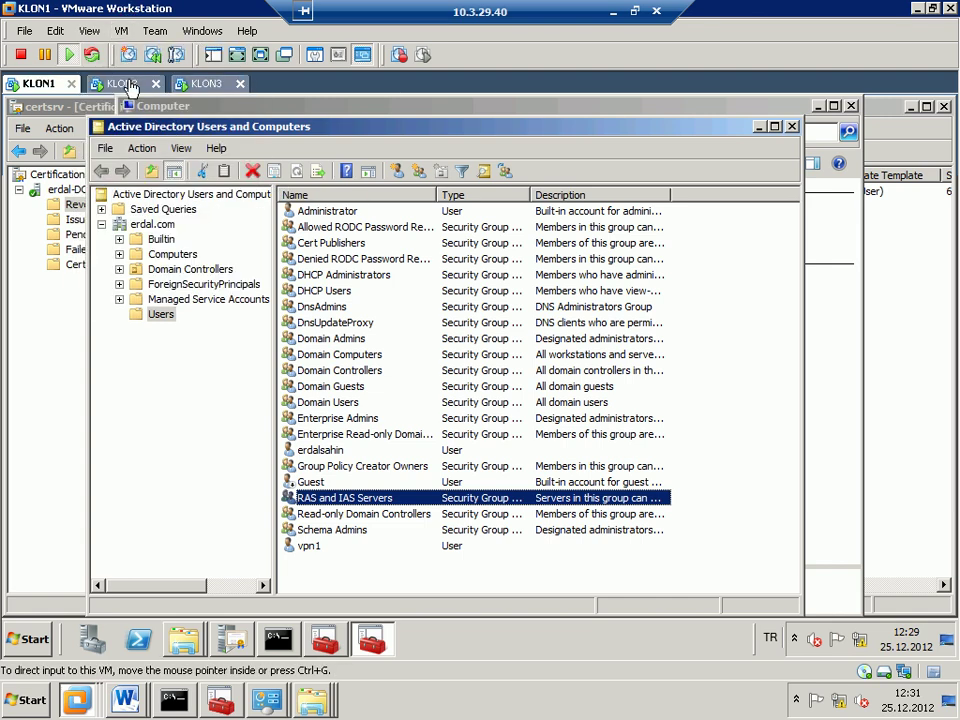
{"action": "left_click", "coordinate": [122, 84]}
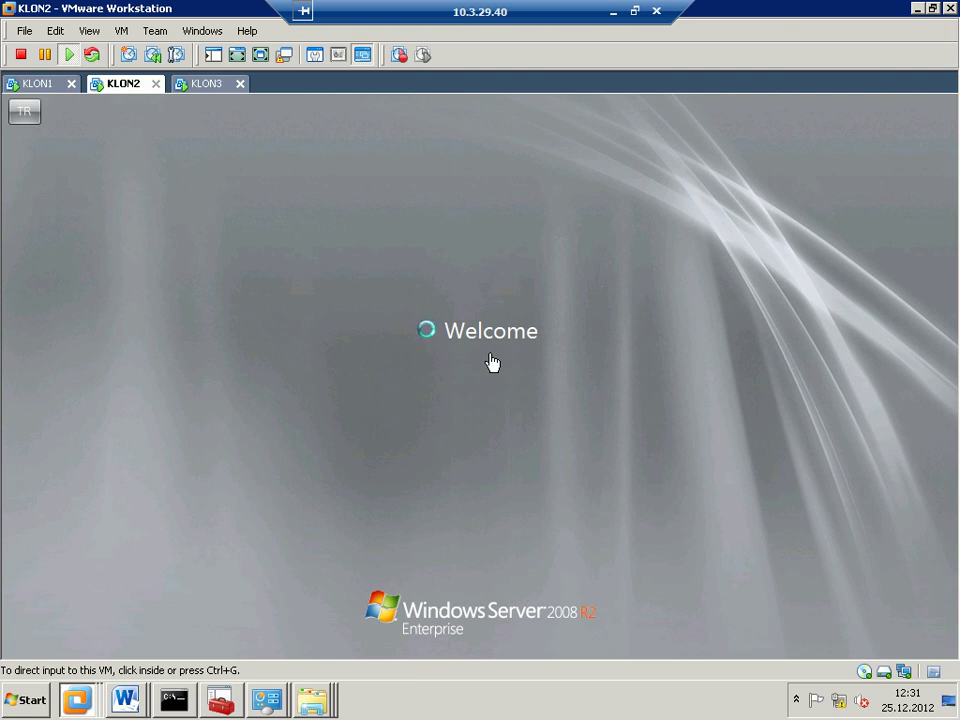
{"action": "left_click", "coordinate": [194, 83]}
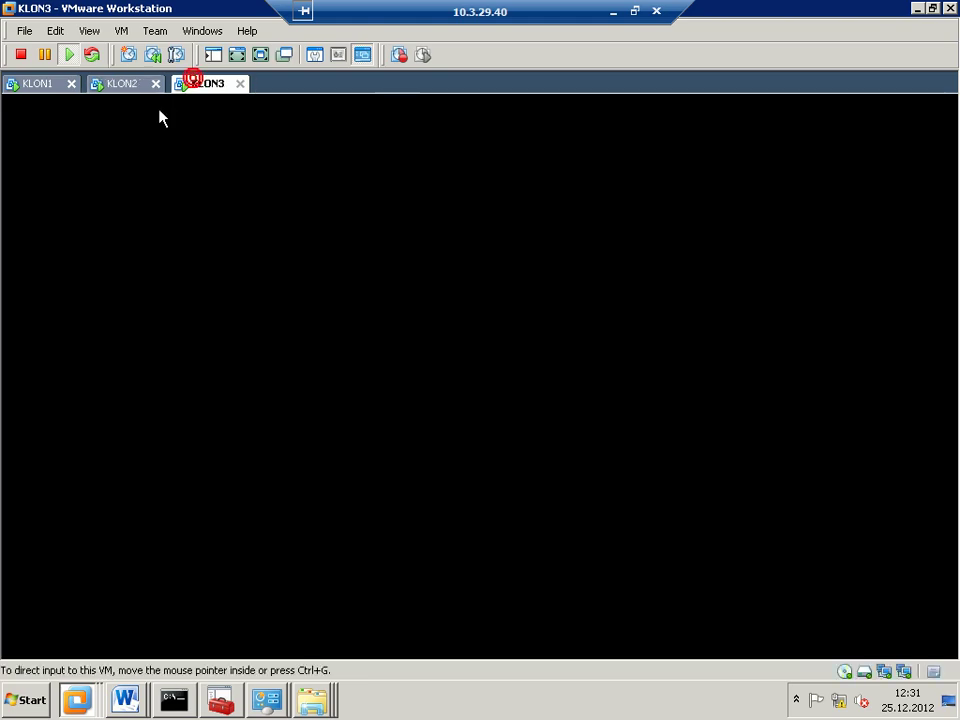
{"action": "left_click", "coordinate": [122, 85]}
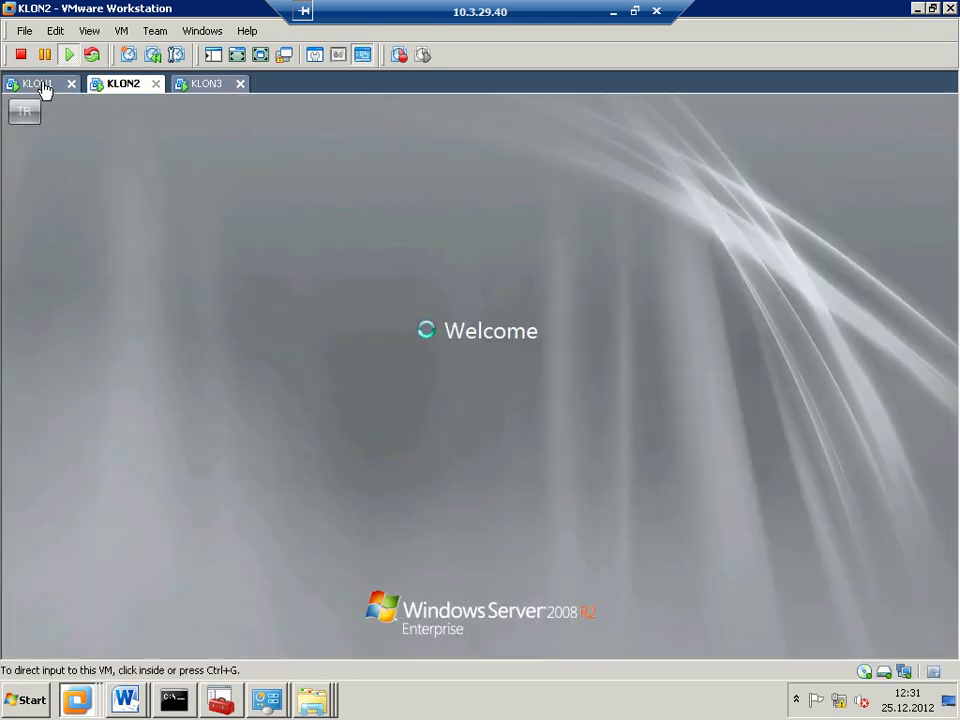
{"action": "left_click", "coordinate": [44, 86]}
{"action": "left_click", "coordinate": [123, 86]}
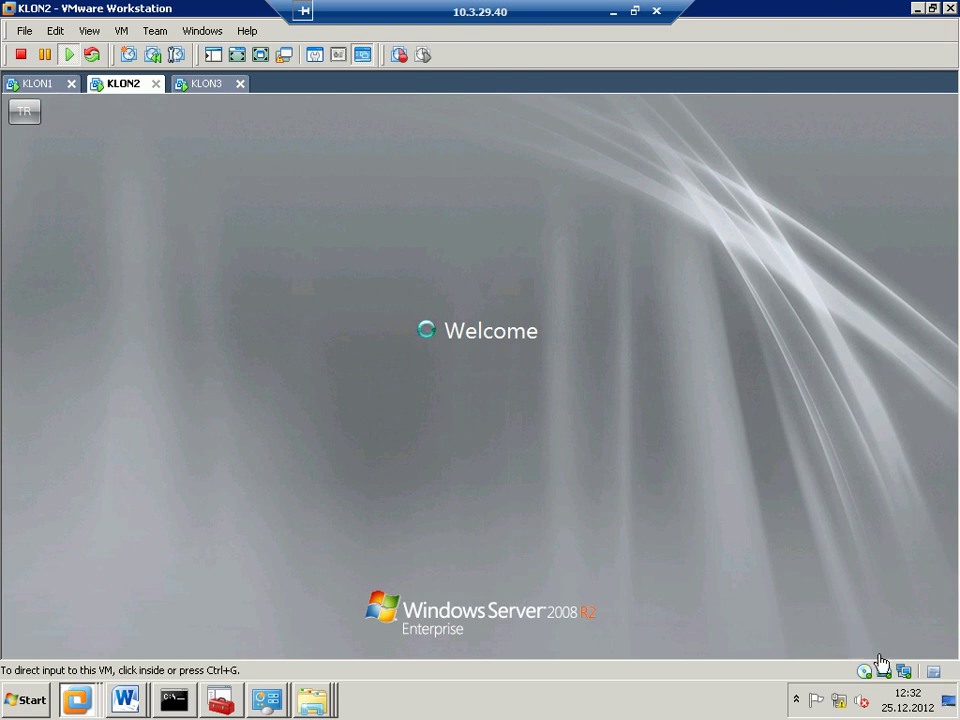
{"action": "left_click", "coordinate": [912, 683]}
{"action": "left_click", "coordinate": [902, 641]}
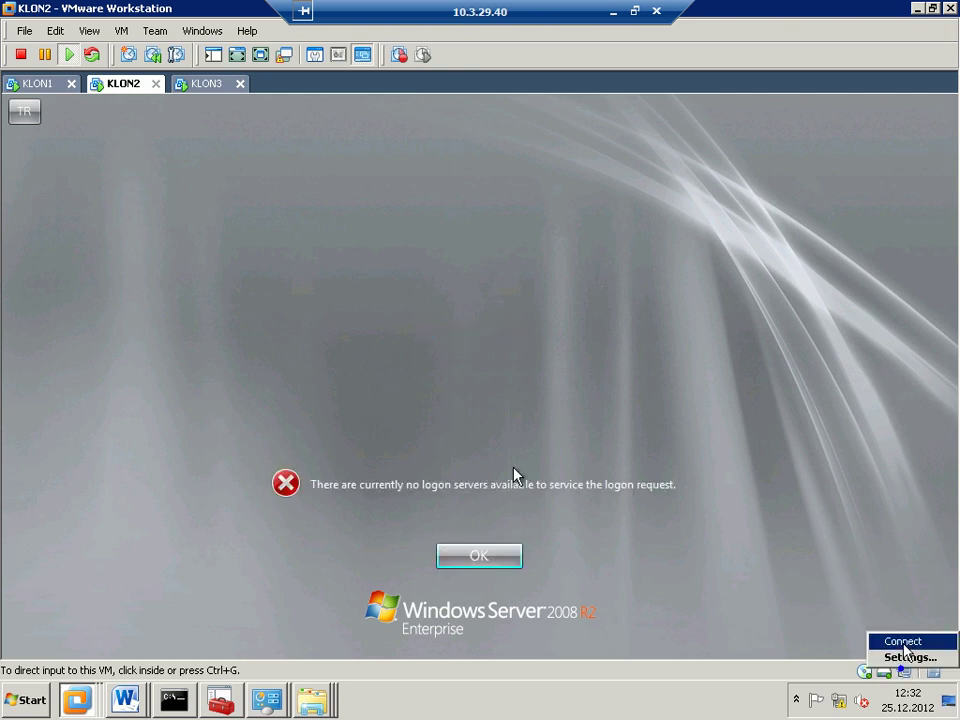
- Dismiss the no-logon-servers error and sign in as KLON2\administrator with its local password
{"action": "left_click", "coordinate": [630, 491]}
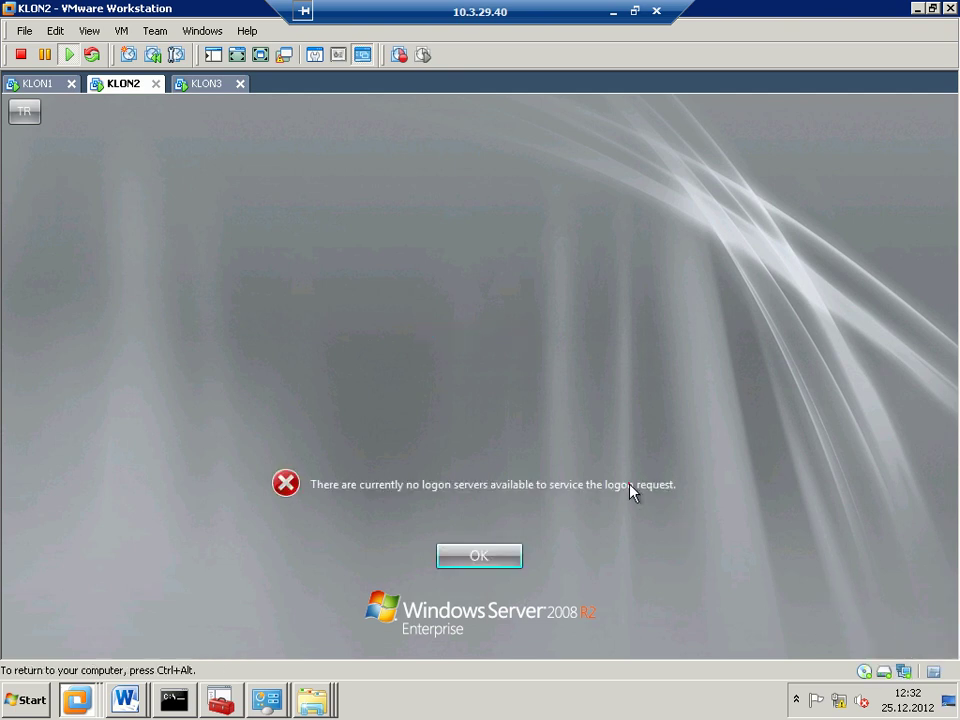
{"action": "left_click", "coordinate": [479, 556]}
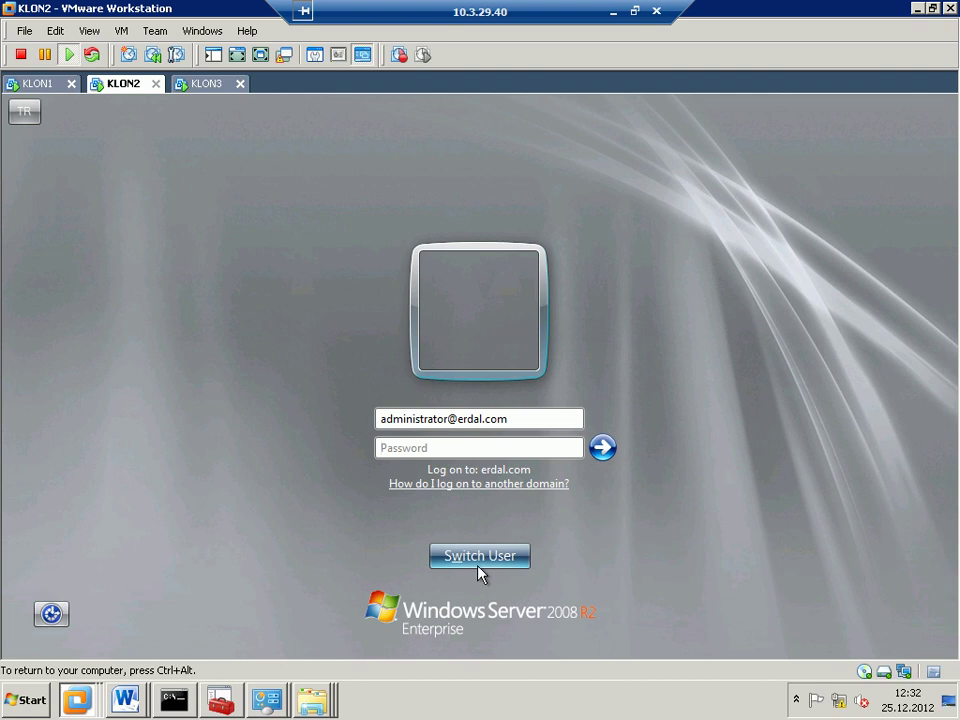
{"action": "left_click", "coordinate": [478, 565]}
{"action": "left_click", "coordinate": [396, 437]}
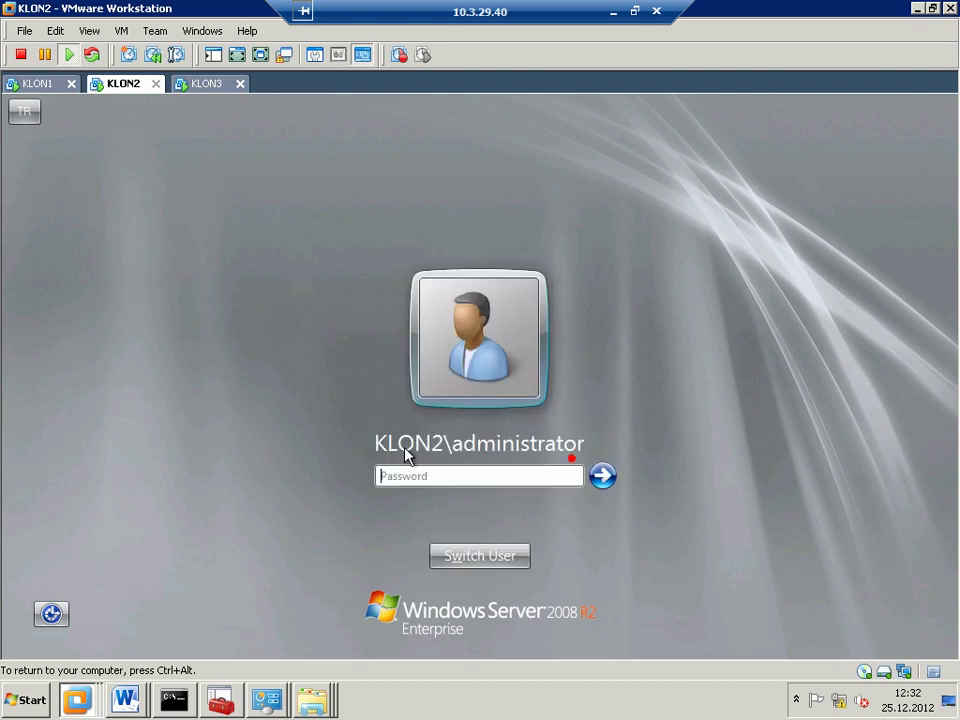
{"action": "left_click", "coordinate": [419, 475]}
{"action": "type", "text": "*****"}
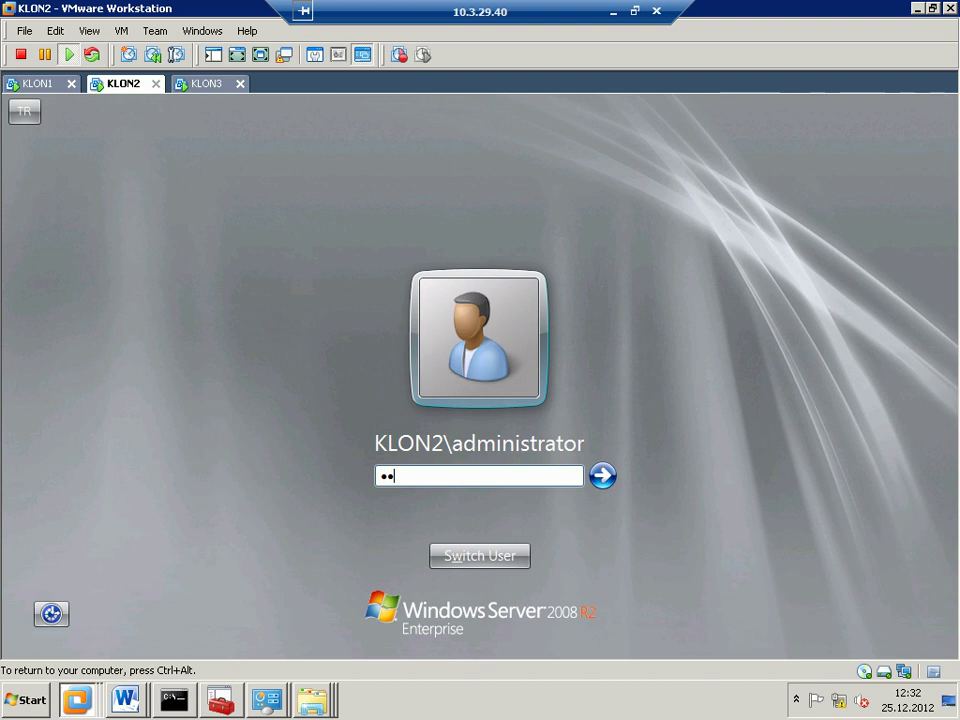
{"action": "type", "text": "***"}
{"action": "key", "text": "Return"}
{"action": "key", "text": "Return"}
{"action": "type", "text": "********"}
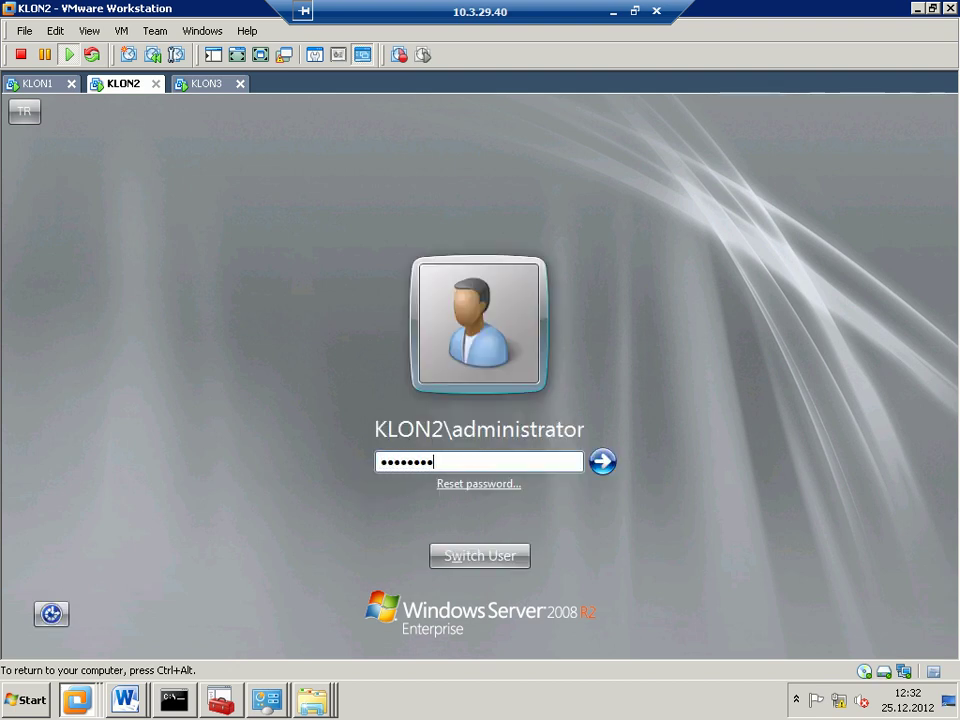
{"action": "key", "text": "Return"}
{"action": "key", "text": "ctrl+alt"}
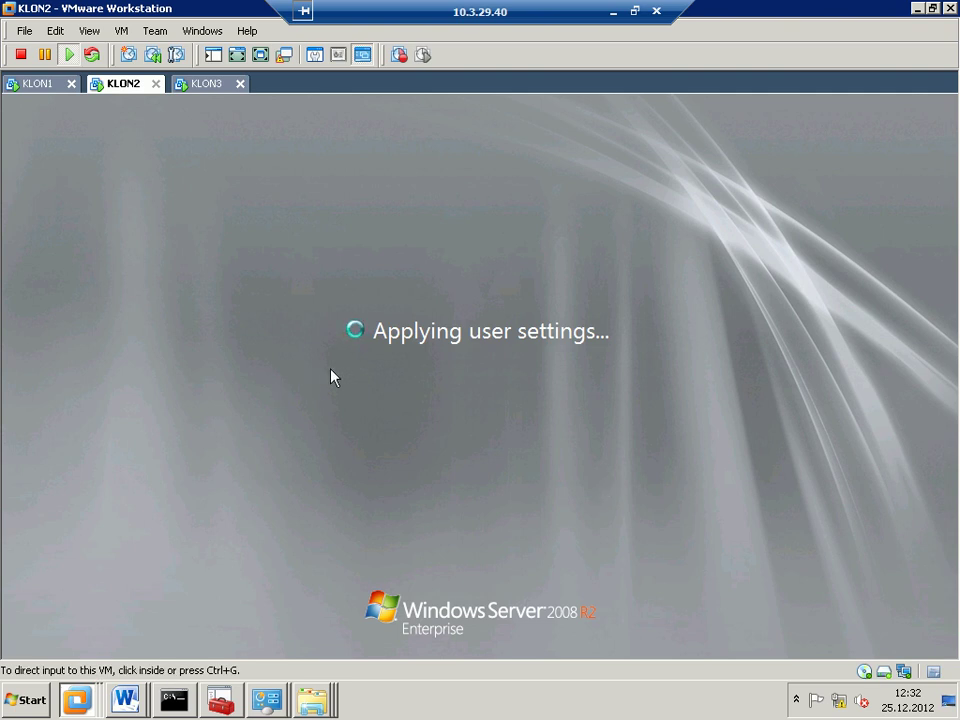
{"action": "key", "text": "alt"}
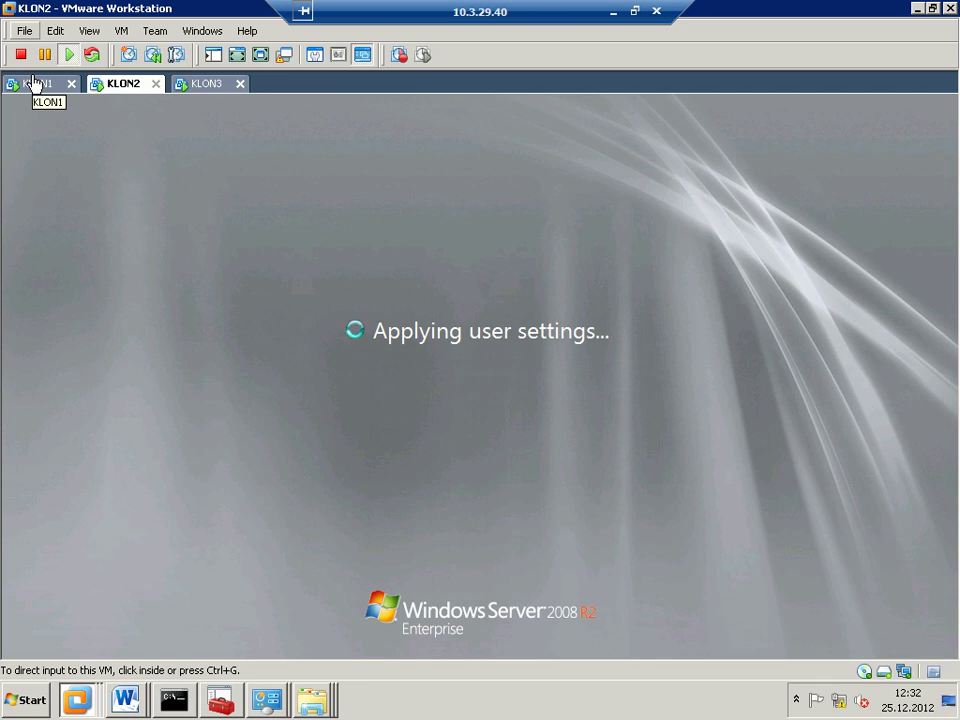
{"action": "left_click", "coordinate": [36, 82]}
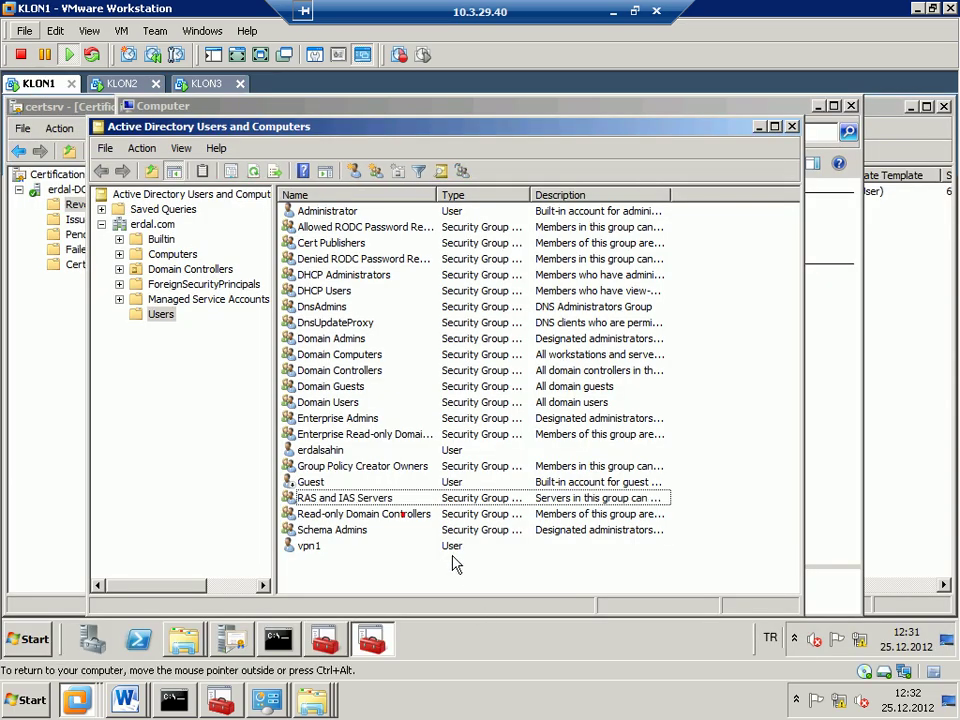
- Try adding klon2 to RAS and IAS Servers, which fails as the name isn't found
{"action": "double_click", "coordinate": [392, 497]}
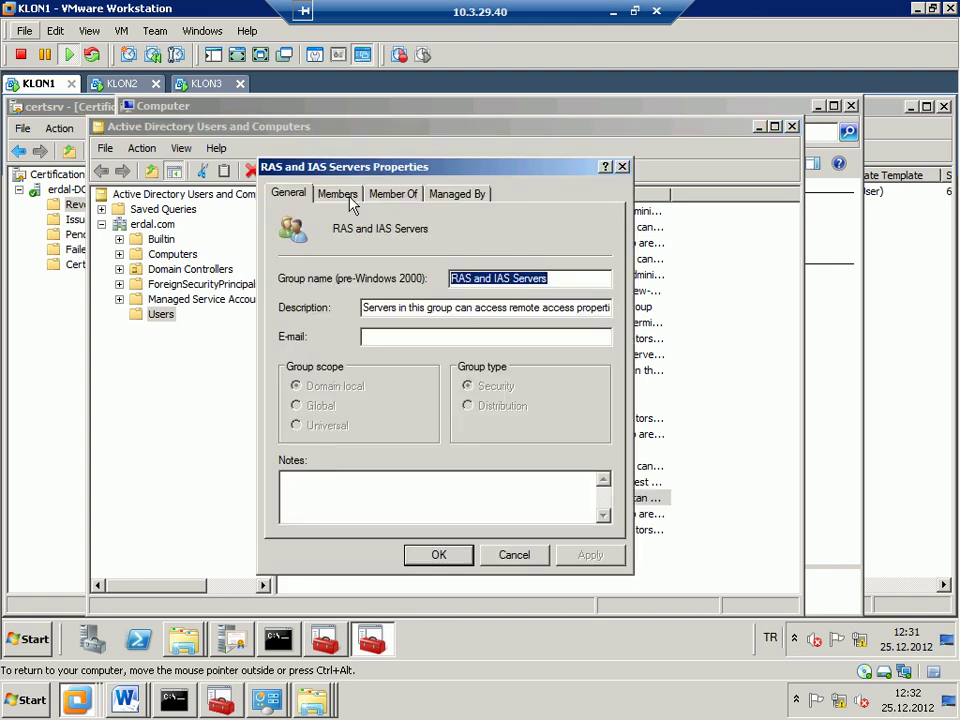
{"action": "left_click", "coordinate": [347, 196]}
{"action": "left_click", "coordinate": [331, 502]}
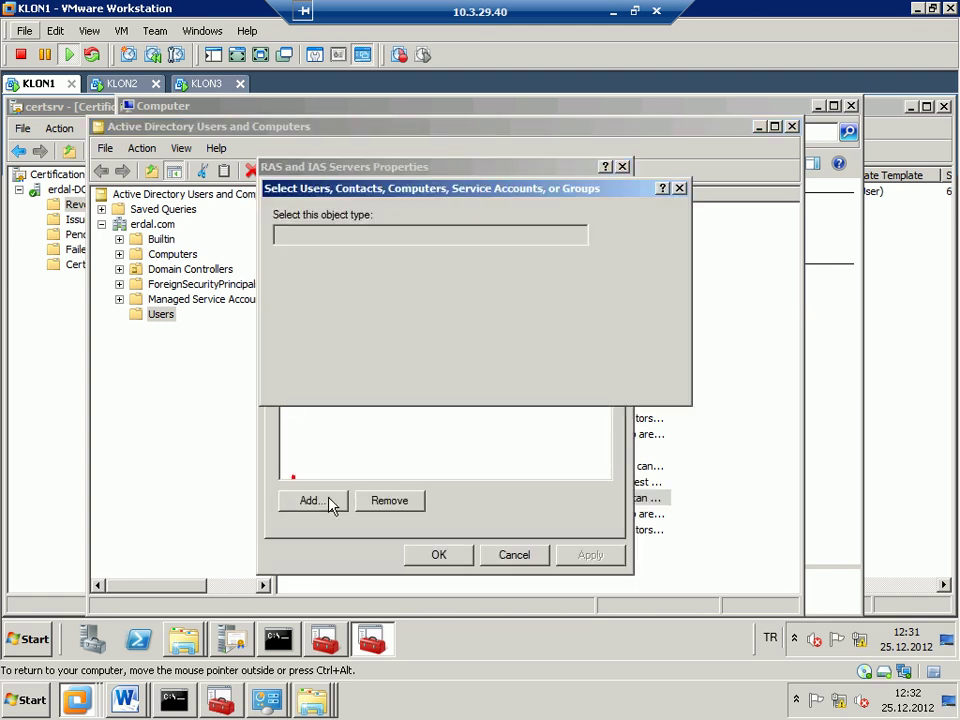
{"action": "type", "text": "klon2"}
{"action": "key", "text": "Return"}
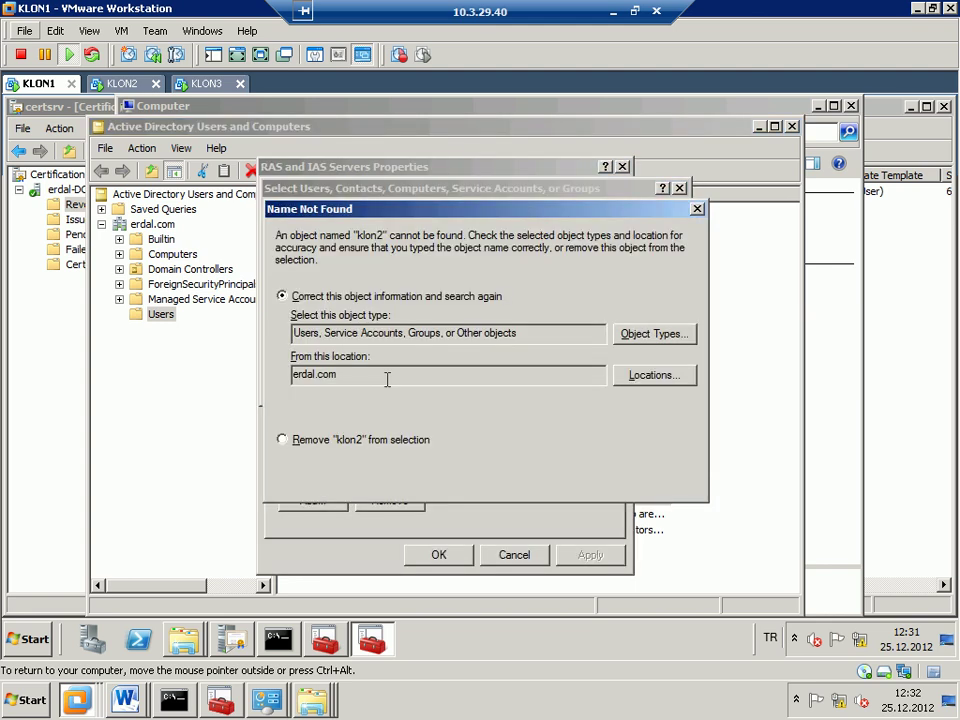
{"action": "key", "text": "Return"}
{"action": "key", "text": "Return"}
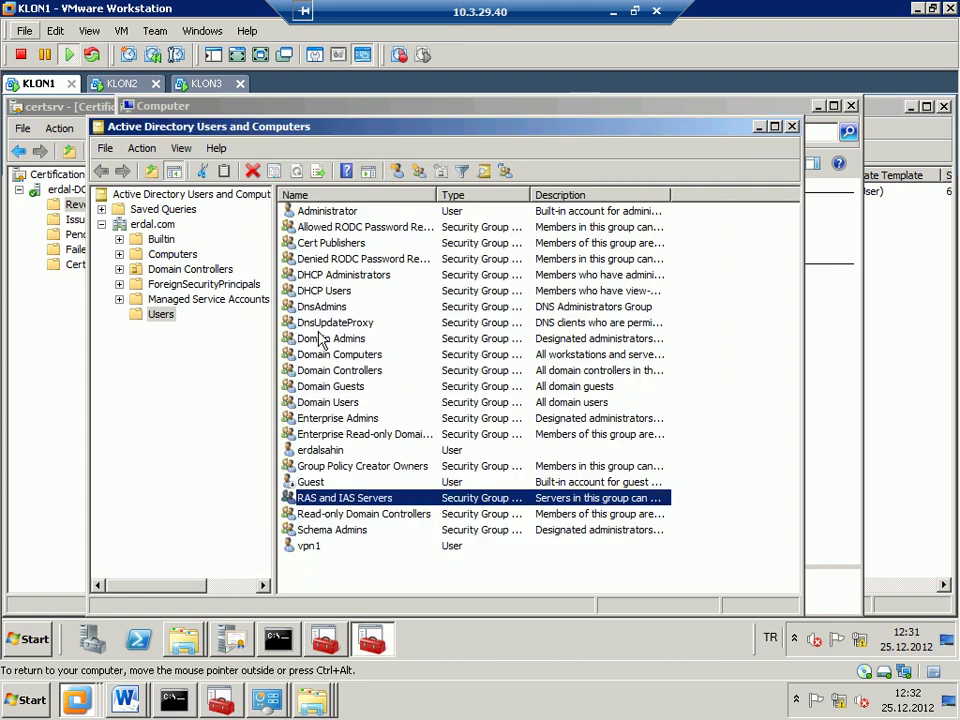
{"action": "left_click", "coordinate": [199, 259]}
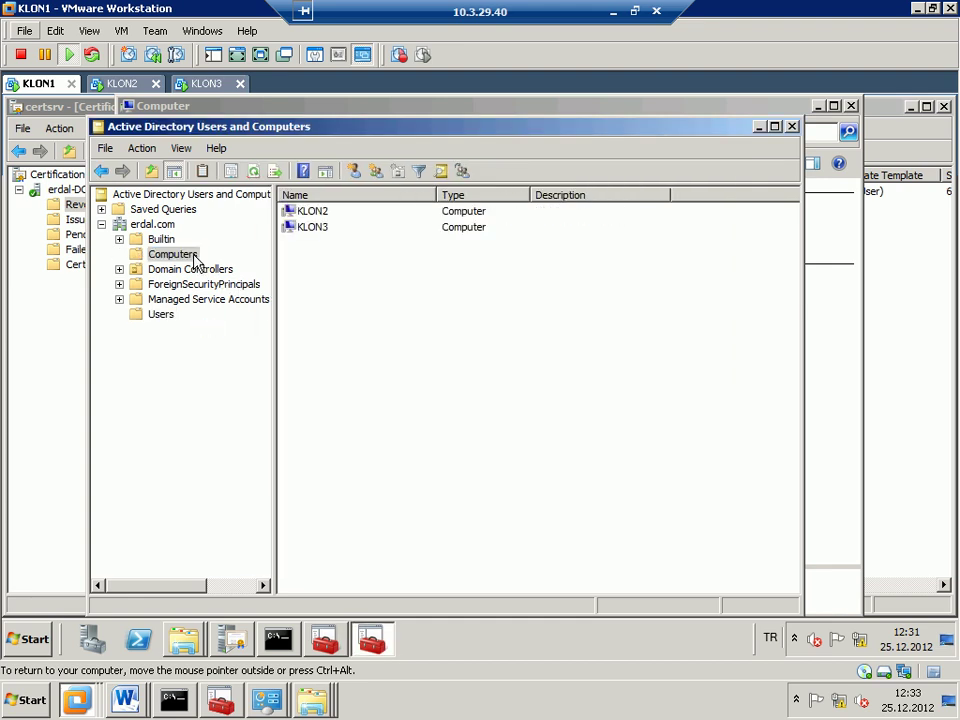
{"action": "left_click", "coordinate": [165, 315]}
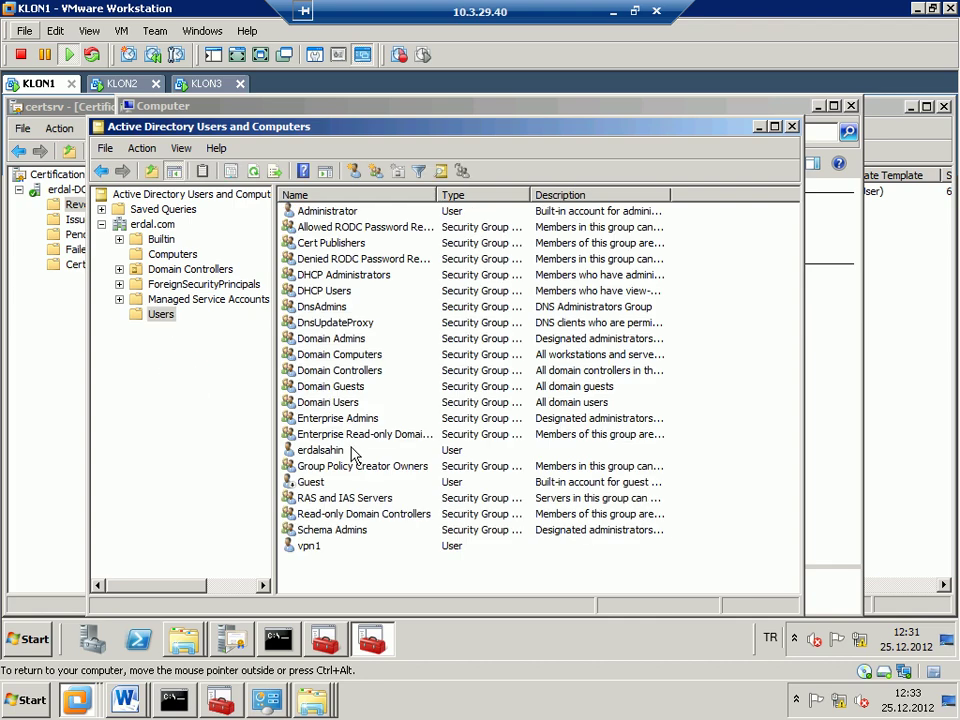
- Include Computers in the object types and add the KLON2 and KLON3 computers as members
{"action": "double_click", "coordinate": [345, 500]}
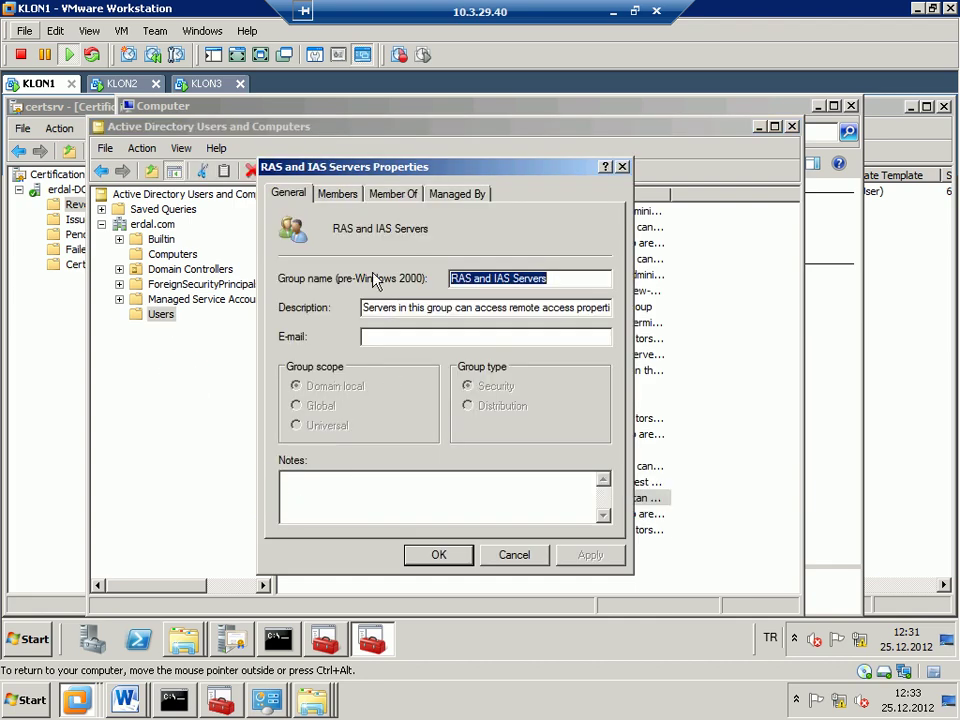
{"action": "left_click", "coordinate": [337, 194]}
{"action": "left_click", "coordinate": [311, 500]}
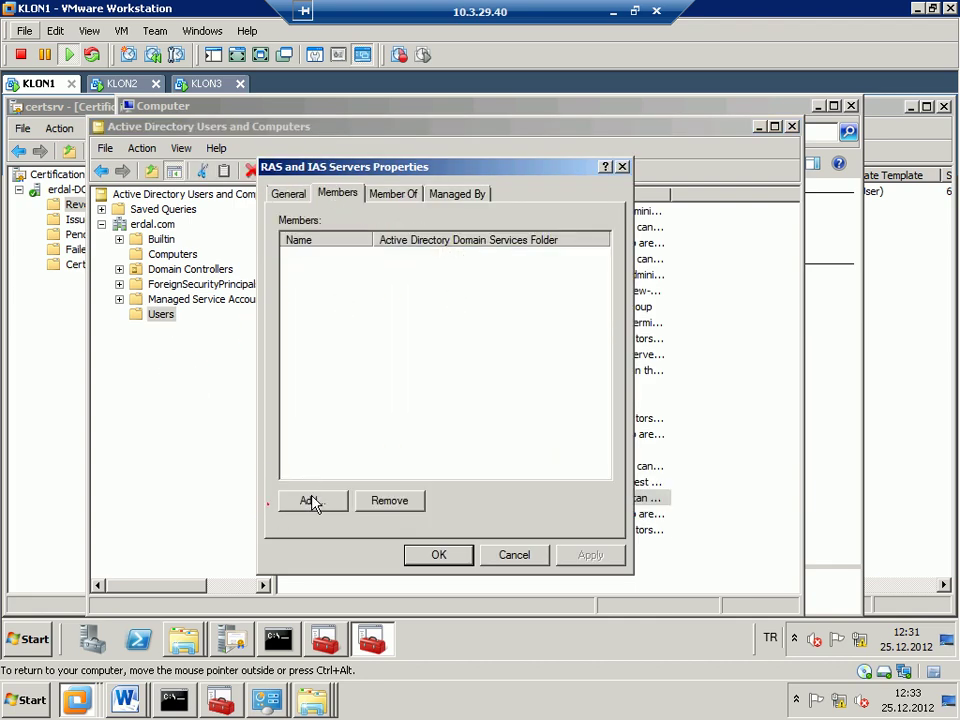
{"action": "left_click", "coordinate": [621, 249]}
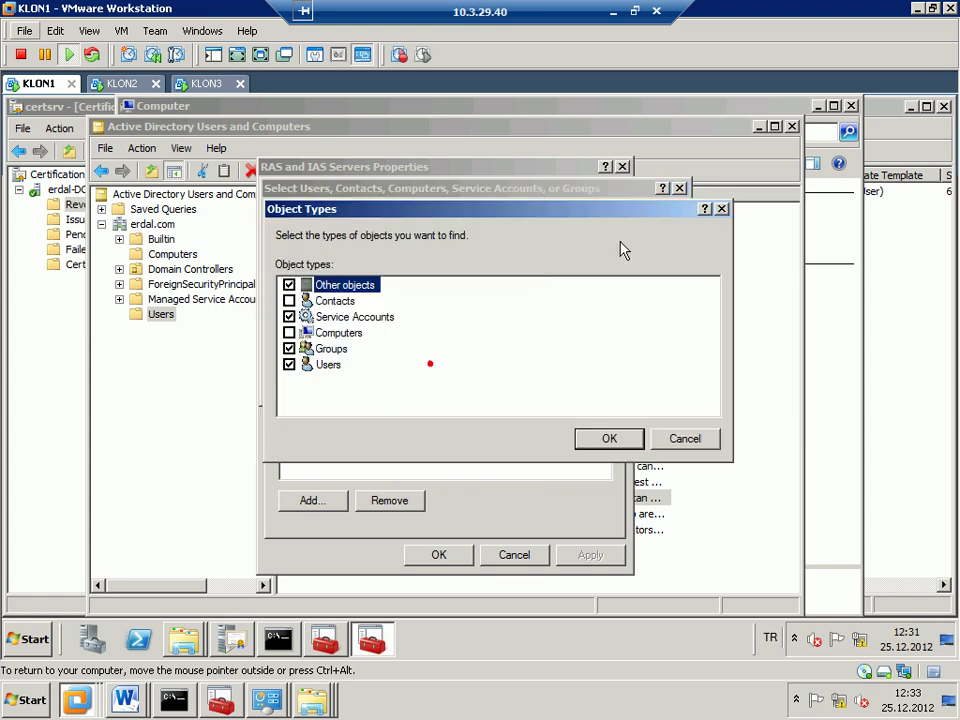
{"action": "left_click", "coordinate": [289, 332]}
{"action": "left_click", "coordinate": [609, 438]}
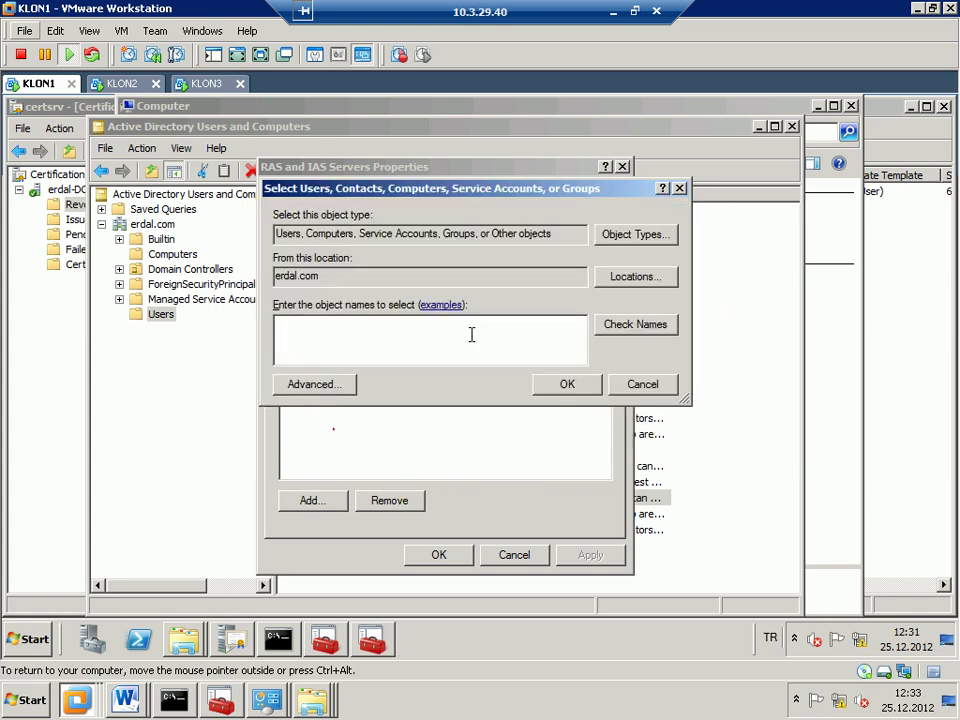
{"action": "type", "text": "klon3"}
{"action": "key", "text": "Return"}
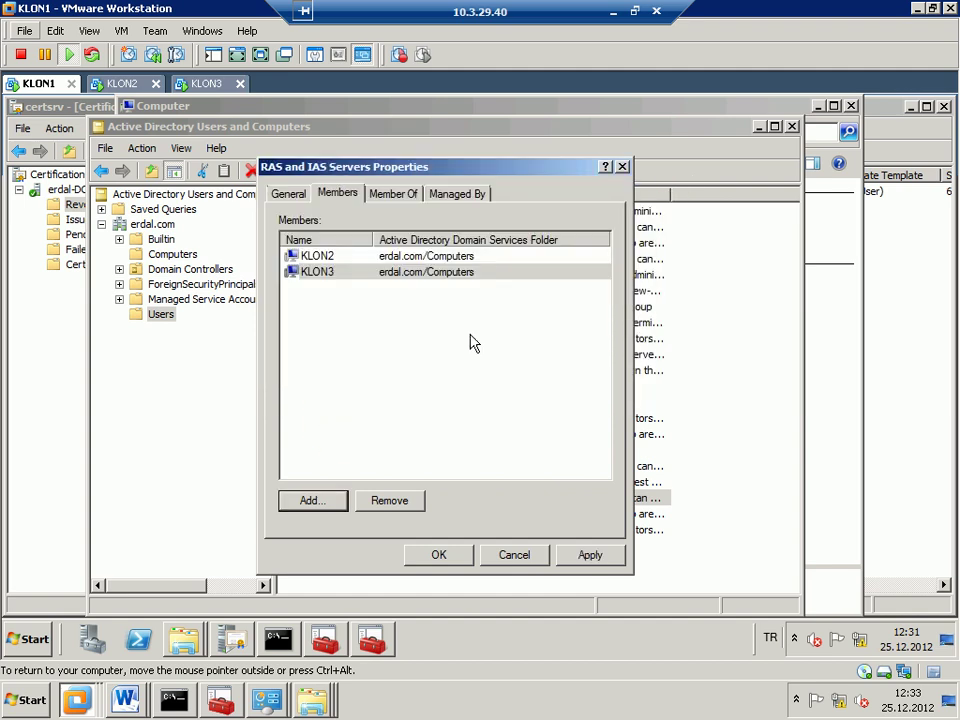
{"action": "left_click", "coordinate": [423, 562]}
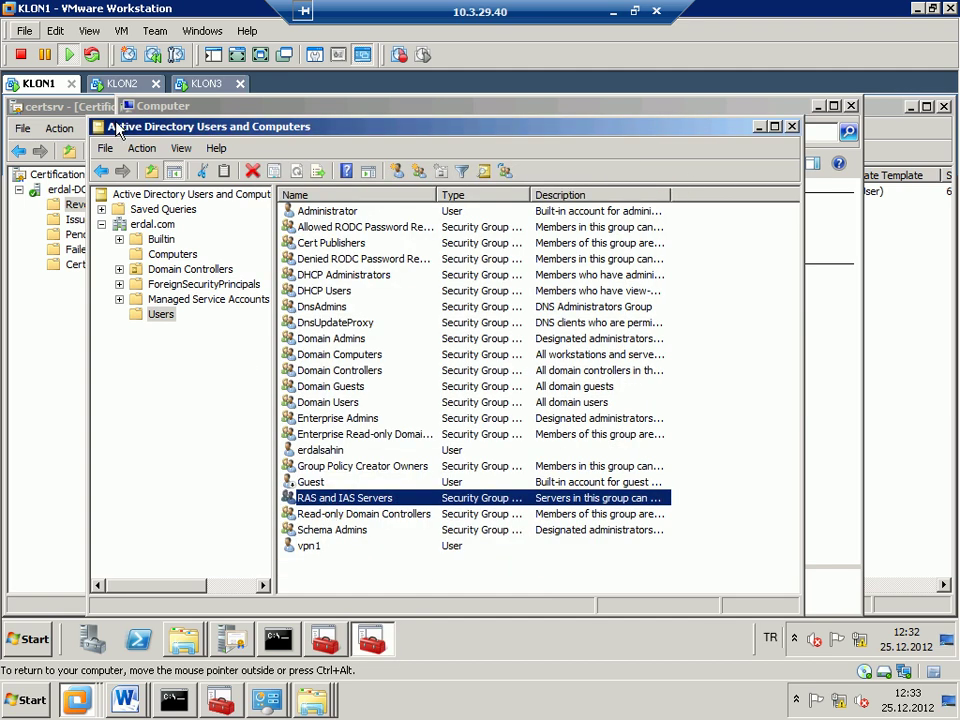
{"action": "left_click", "coordinate": [113, 86]}
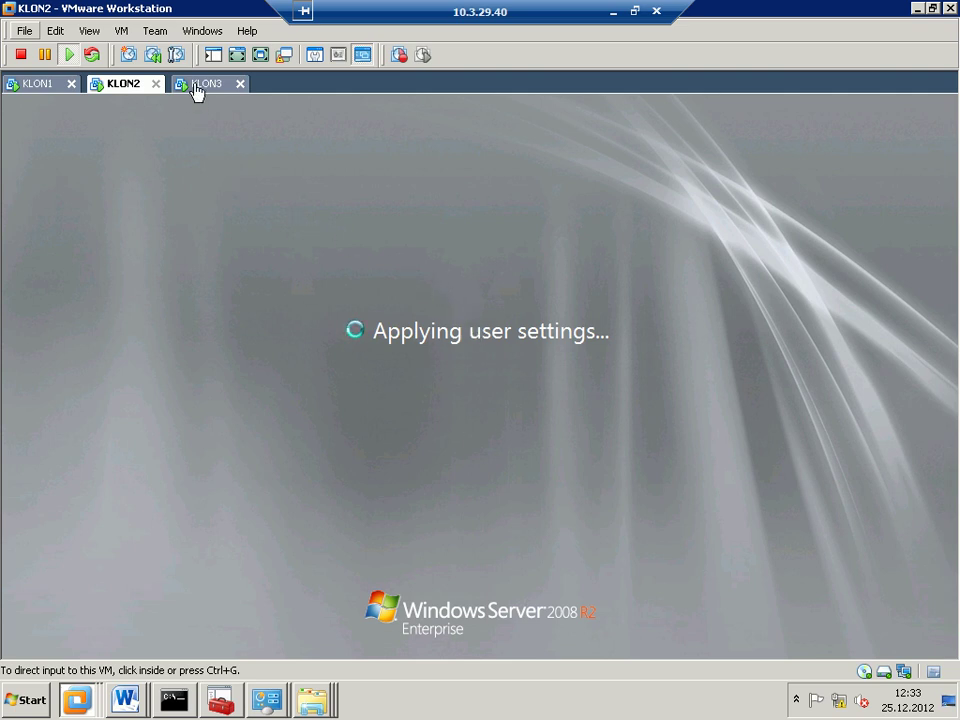
- Open and close KLON2's network adapter menu while the administrator logon finishes
{"action": "left_click", "coordinate": [904, 672]}
{"action": "left_click", "coordinate": [896, 643]}
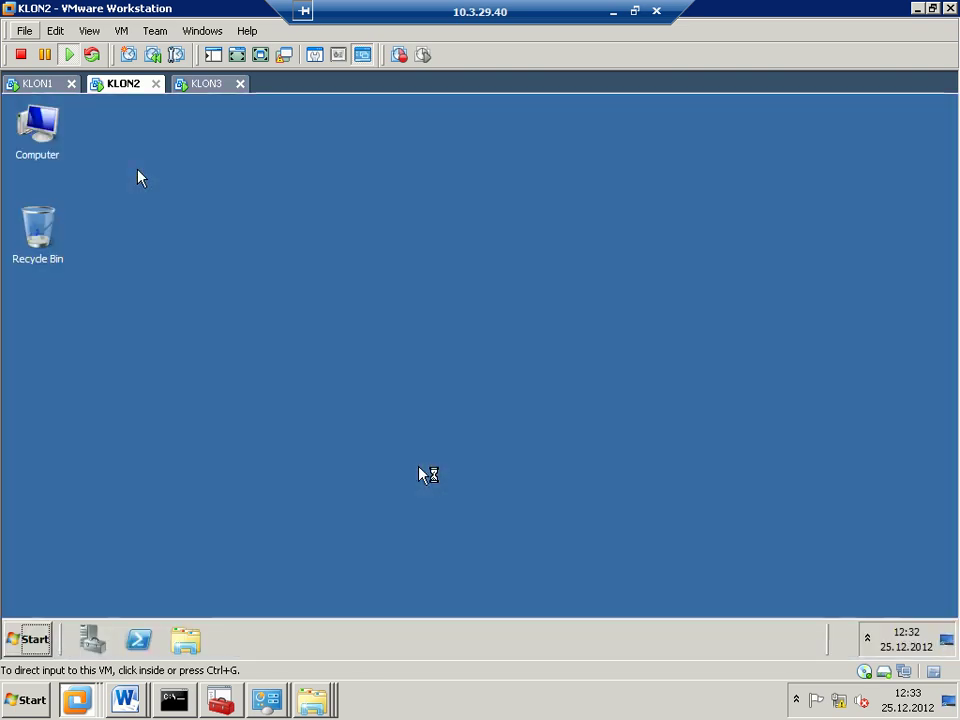
{"action": "left_click", "coordinate": [904, 671]}
- Open the IPv4 properties of KLON2's Local Area Connection through ncpa.cpl
{"action": "left_click", "coordinate": [660, 427]}
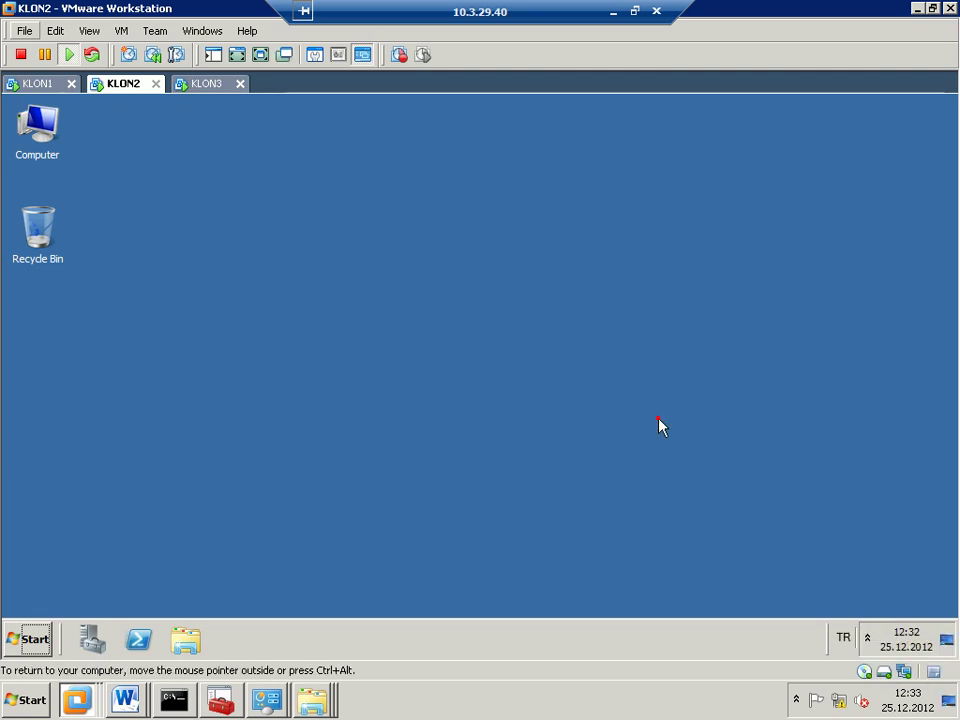
{"action": "key", "text": "super+r"}
{"action": "type", "text": "ncpa.cpl"}
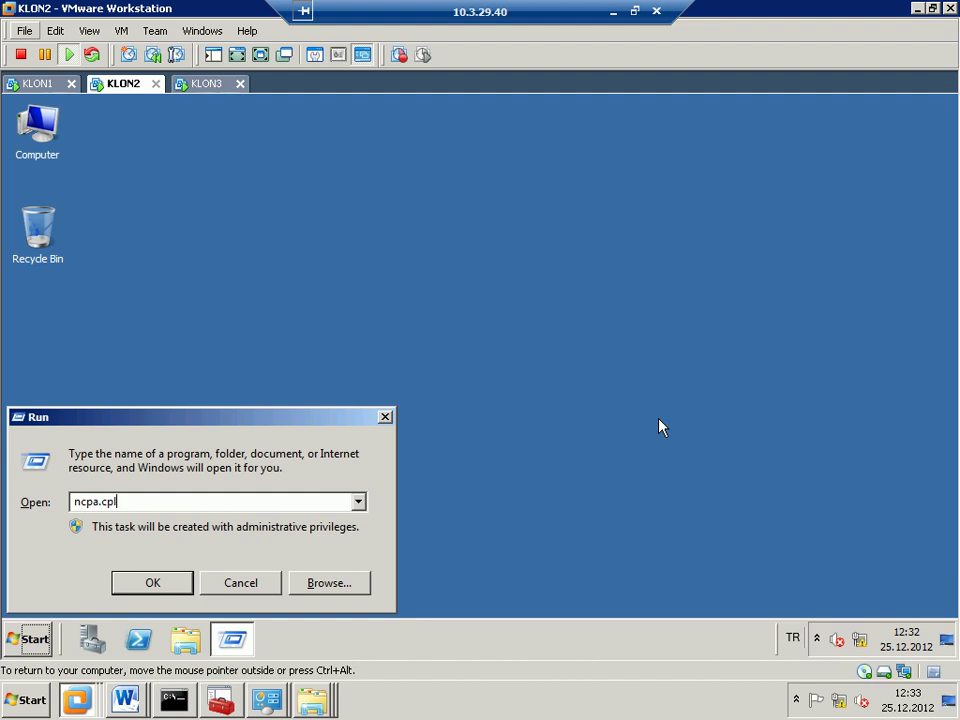
{"action": "key", "text": "Return"}
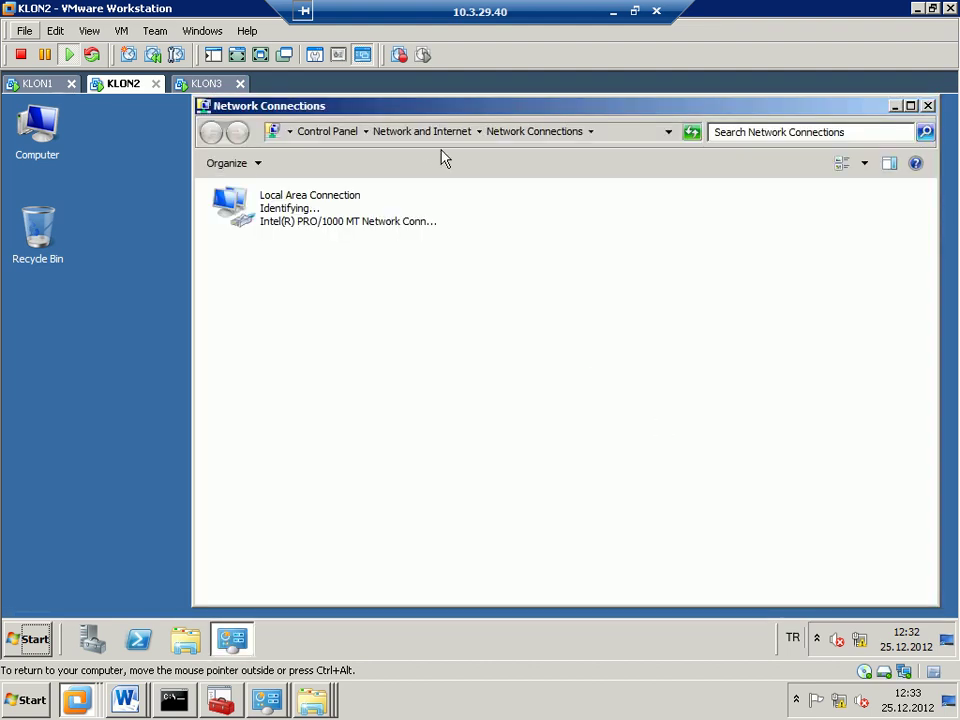
{"action": "double_click", "coordinate": [407, 222]}
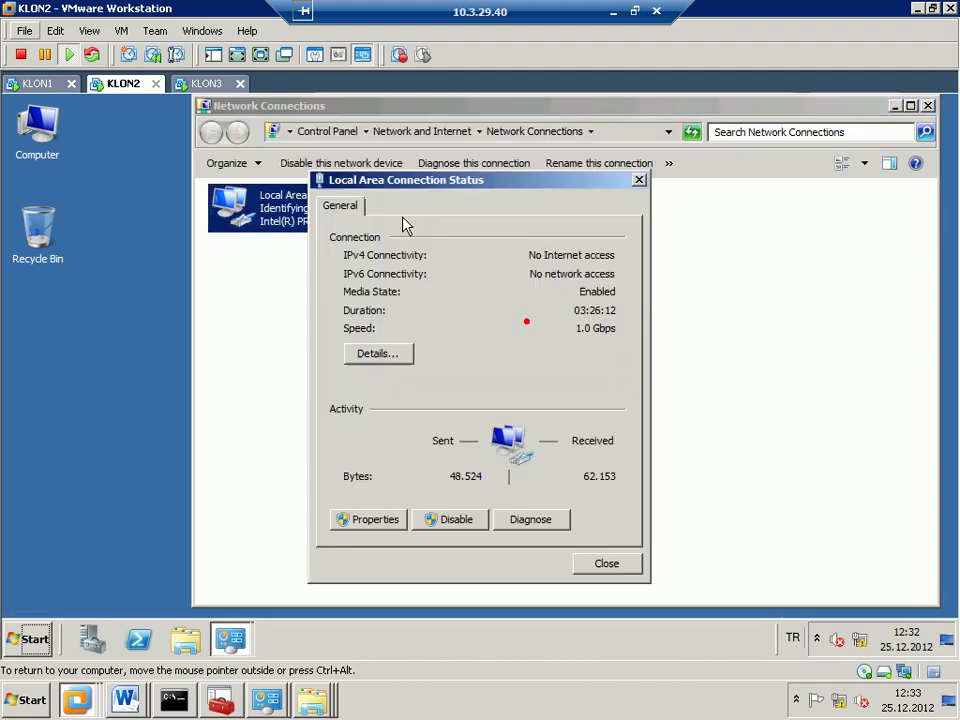
{"action": "left_click", "coordinate": [392, 519]}
{"action": "double_click", "coordinate": [466, 404]}
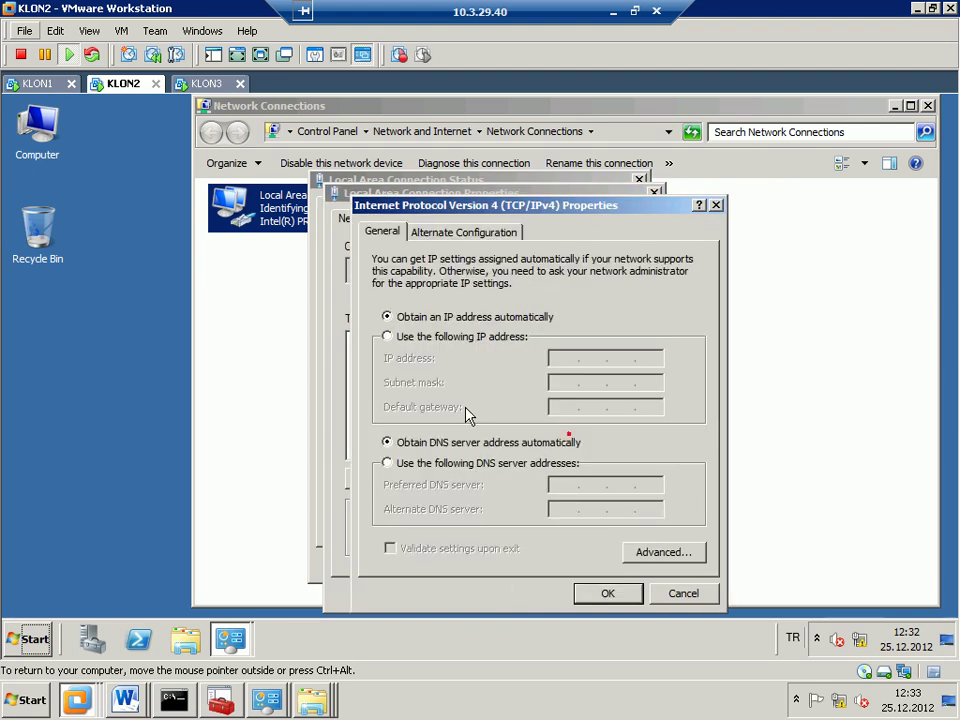
- Assign static IP 192.168.40.3, mask 255.255.255.0, gateway and DNS 192.168.40.1
{"action": "left_click", "coordinate": [495, 336]}
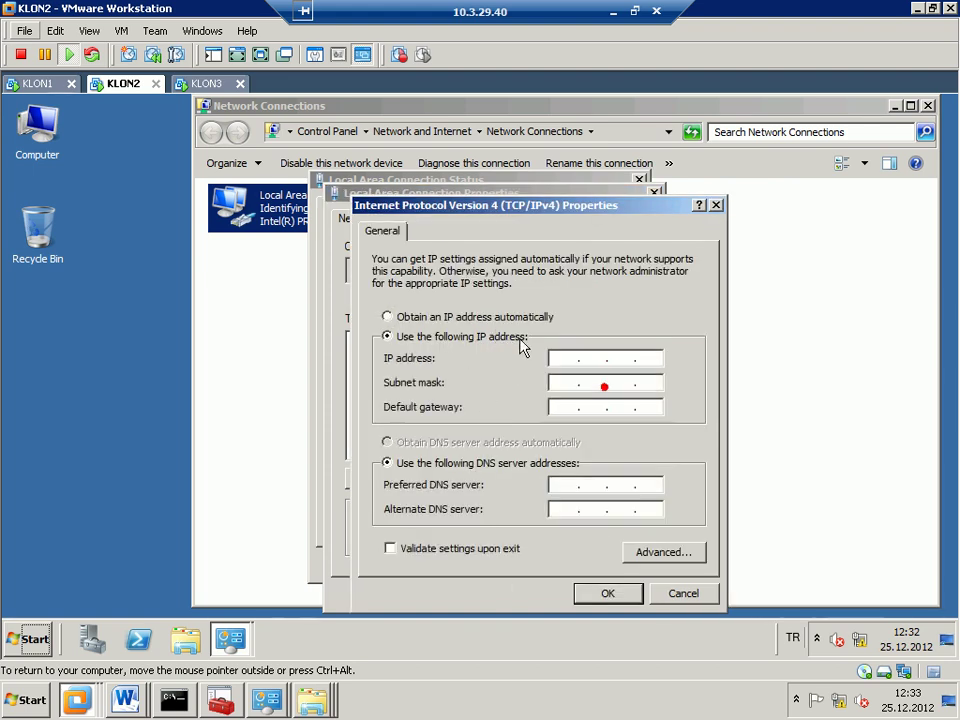
{"action": "type", "text": "192.2"}
{"action": "key", "text": "BackSpace"}
{"action": "key", "text": "BackSpace"}
{"action": "key", "text": "BackSpace"}
{"action": "key", "text": "BackSpace"}
{"action": "type", "text": "9216840"}
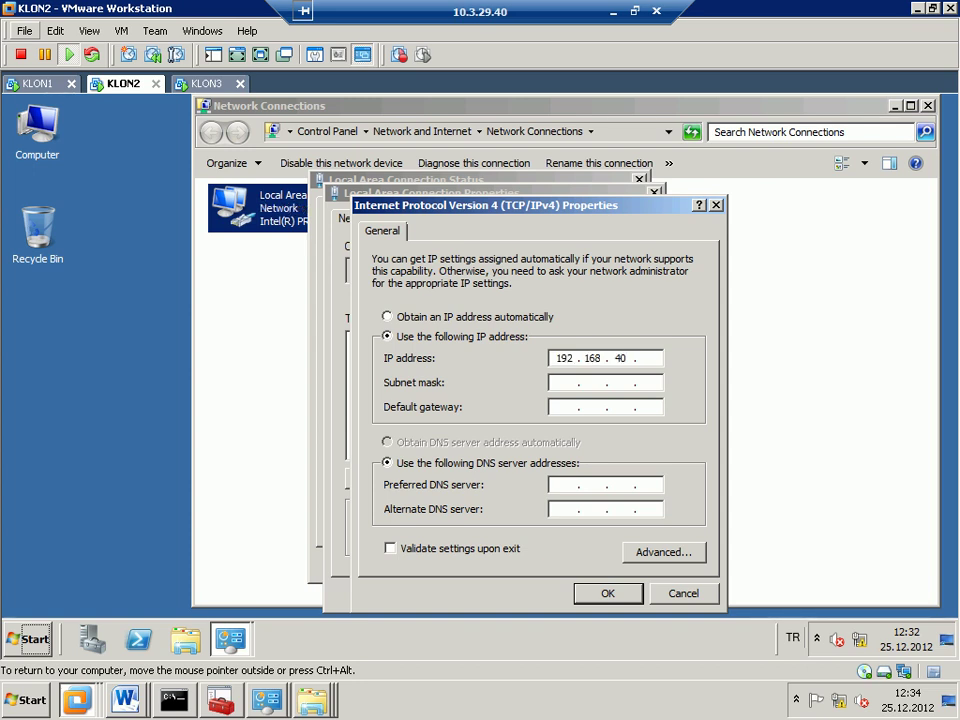
{"action": "type", "text": "3"}
{"action": "key", "text": "Tab"}
{"action": "key", "text": "Tab"}
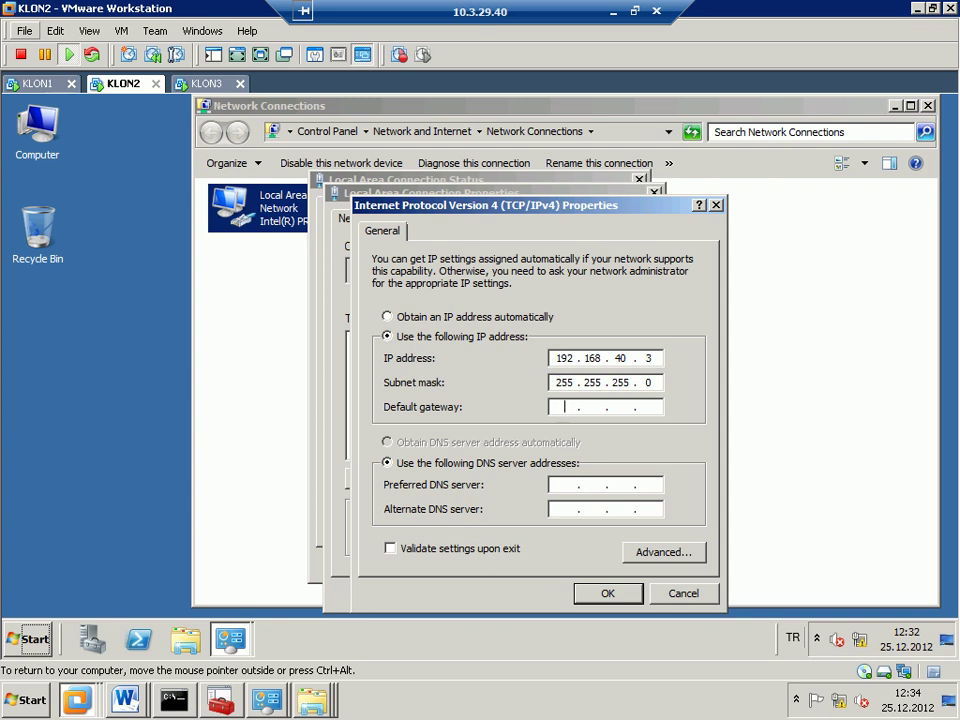
{"action": "type", "text": "192 . 168"}
{"action": "key", "text": "Tab"}
{"action": "key", "text": "Tab"}
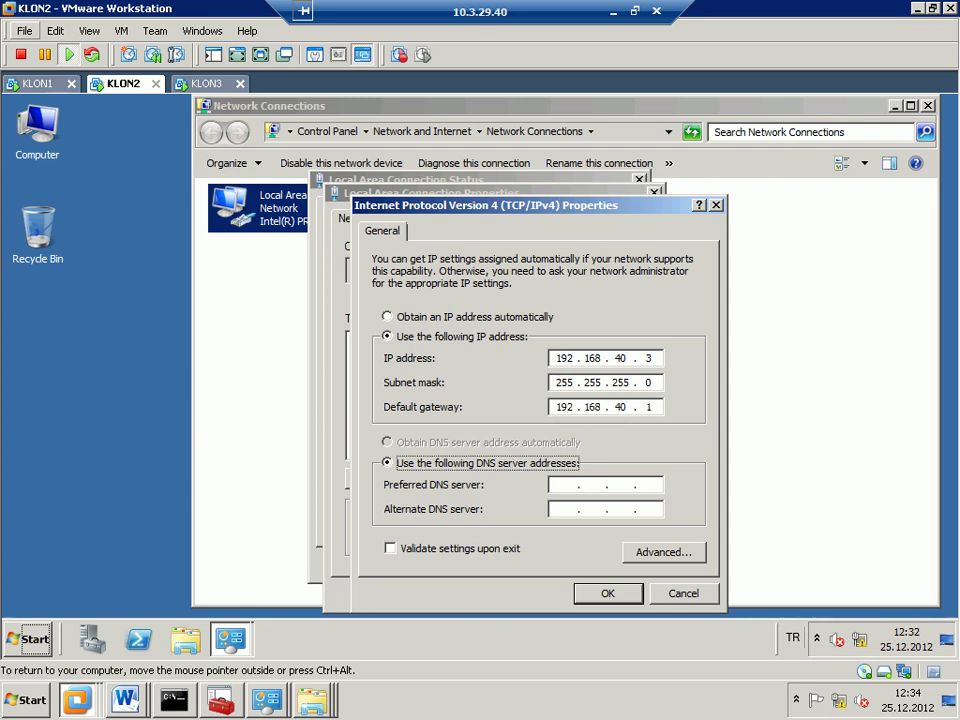
{"action": "type", "text": "19216840.1"}
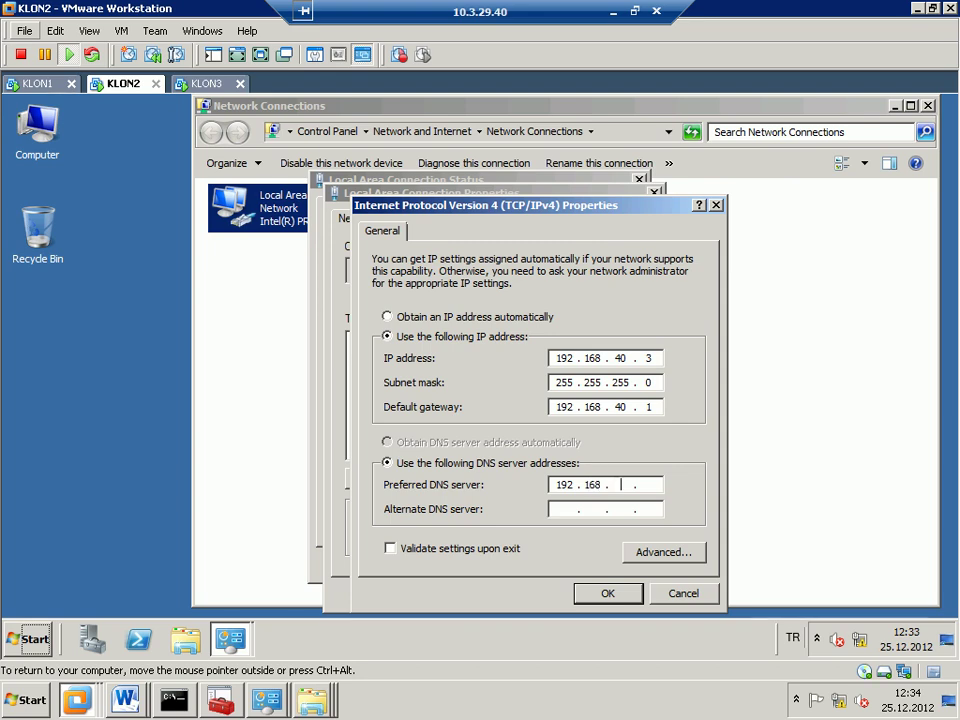
{"action": "key", "text": "Return"}
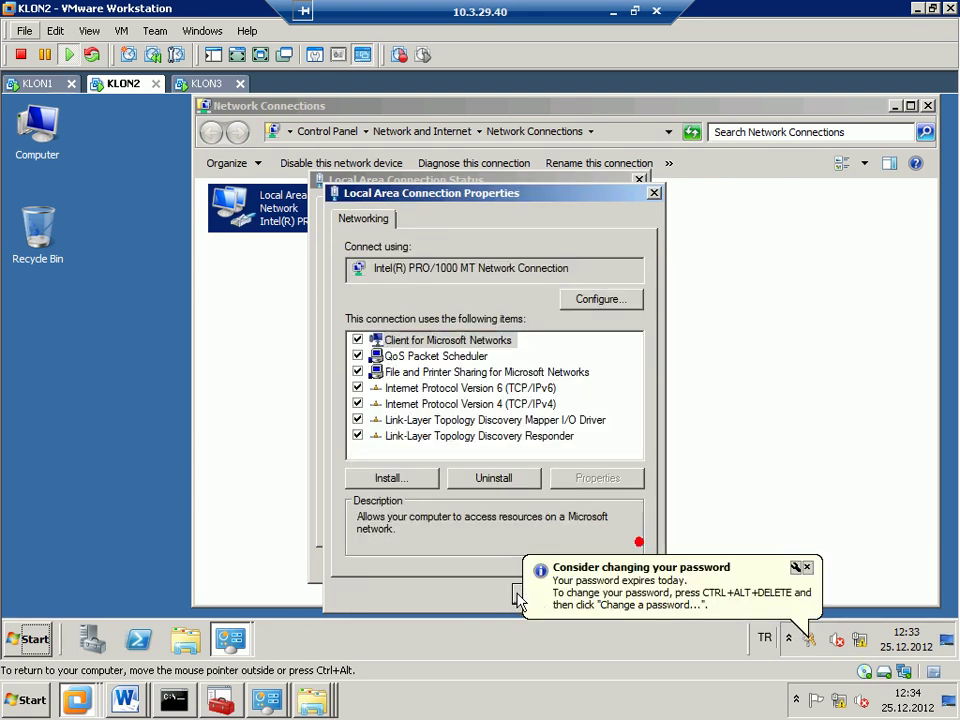
{"action": "key", "text": "super+r"}
- Ping erdal.com from a command prompt to confirm KLON2 reaches the domain
{"action": "key", "text": "BackSpace"}
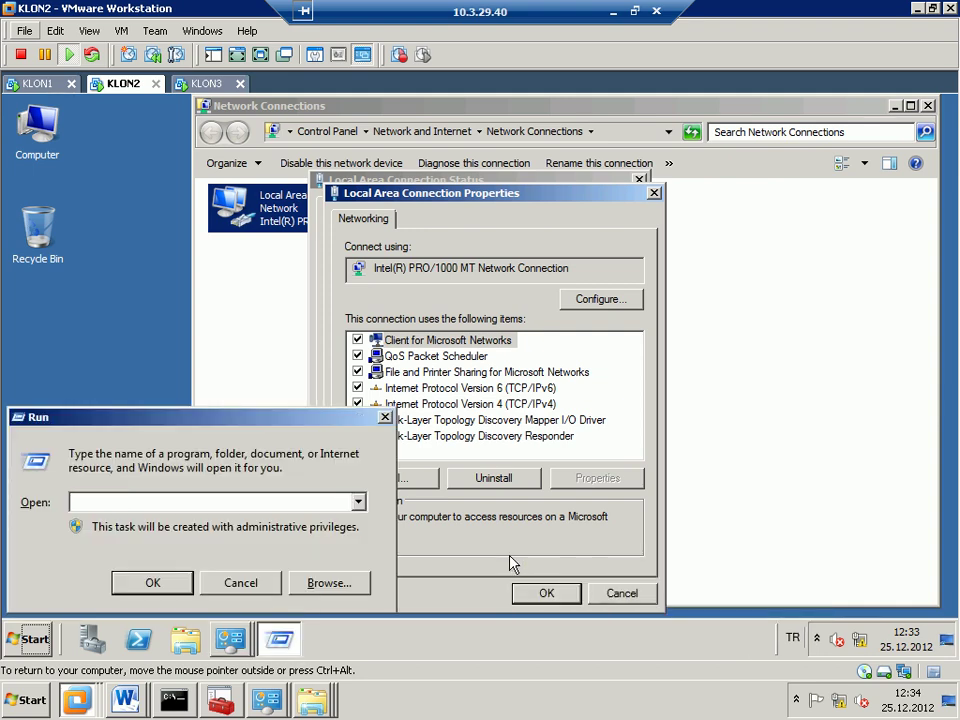
{"action": "type", "text": "cmd"}
{"action": "key", "text": "Return"}
{"action": "type", "text": "ping erdal.com"}
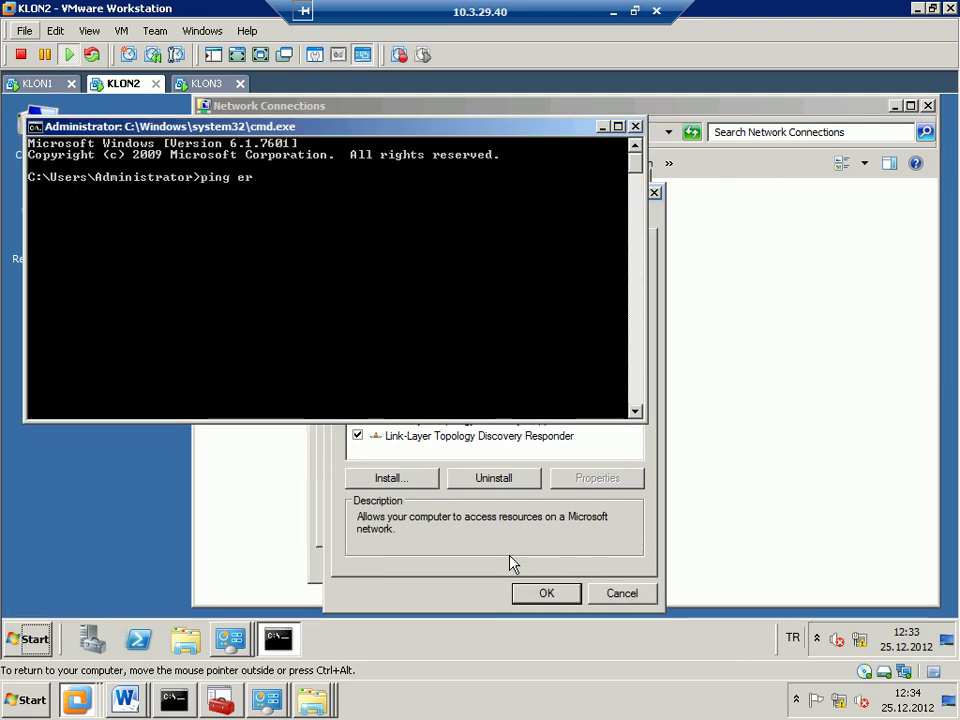
{"action": "key", "text": "Return"}
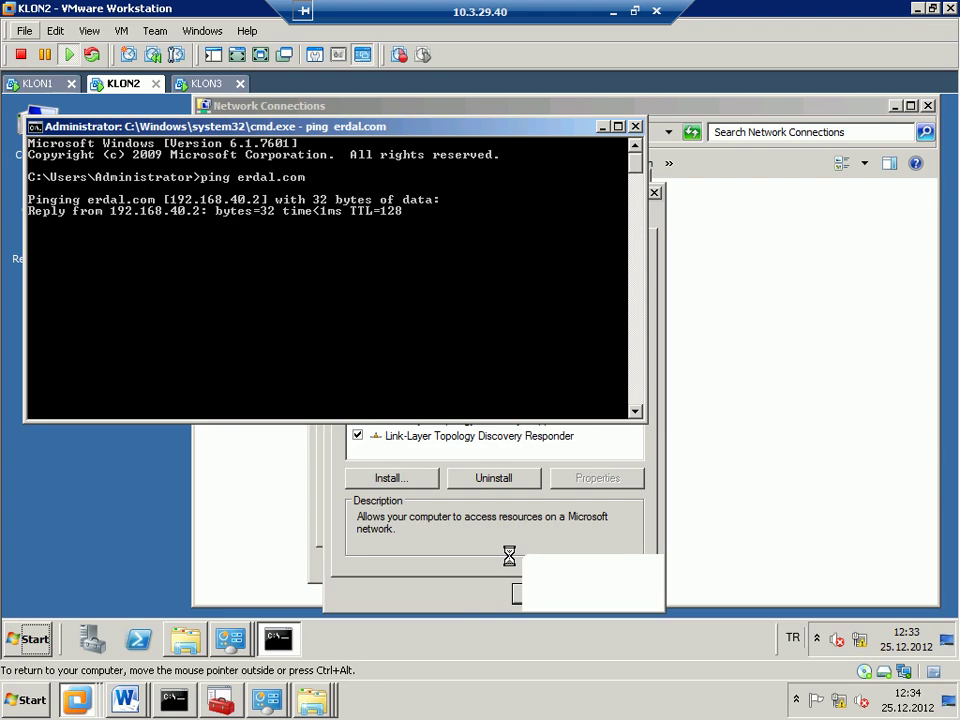
{"action": "key", "text": "ctrl+c"}
{"action": "type", "text": "exit"}
{"action": "key", "text": "Return"}
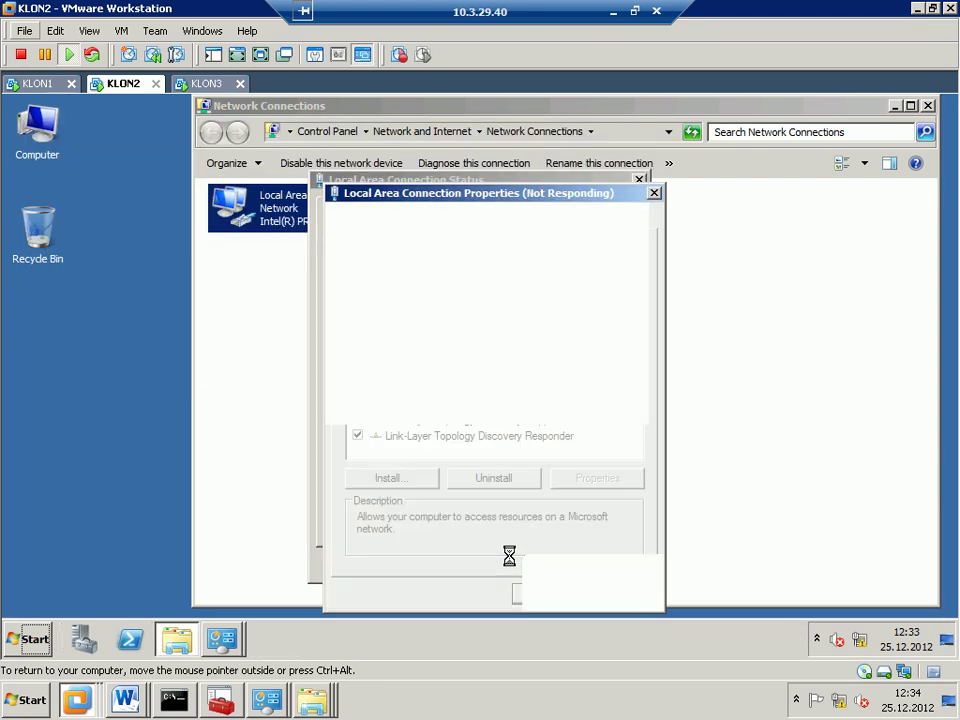
- Log KLON2 off and choose Other User at the logon screen
{"action": "key", "text": "super+r"}
{"action": "type", "text": "logoo"}
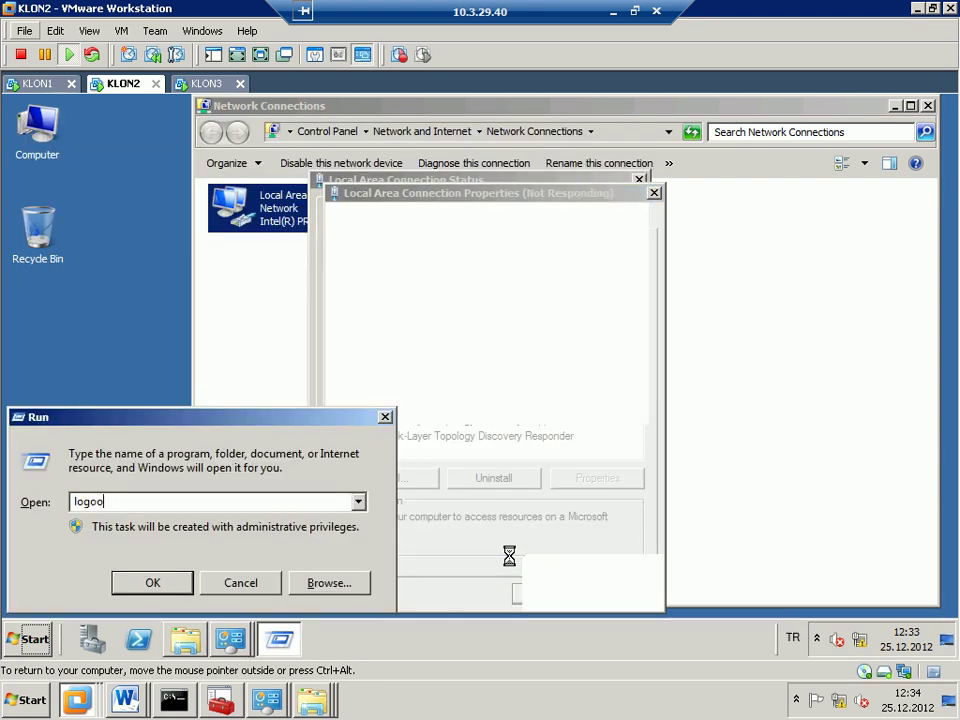
{"action": "type", "text": "f"}
{"action": "key", "text": "Return"}
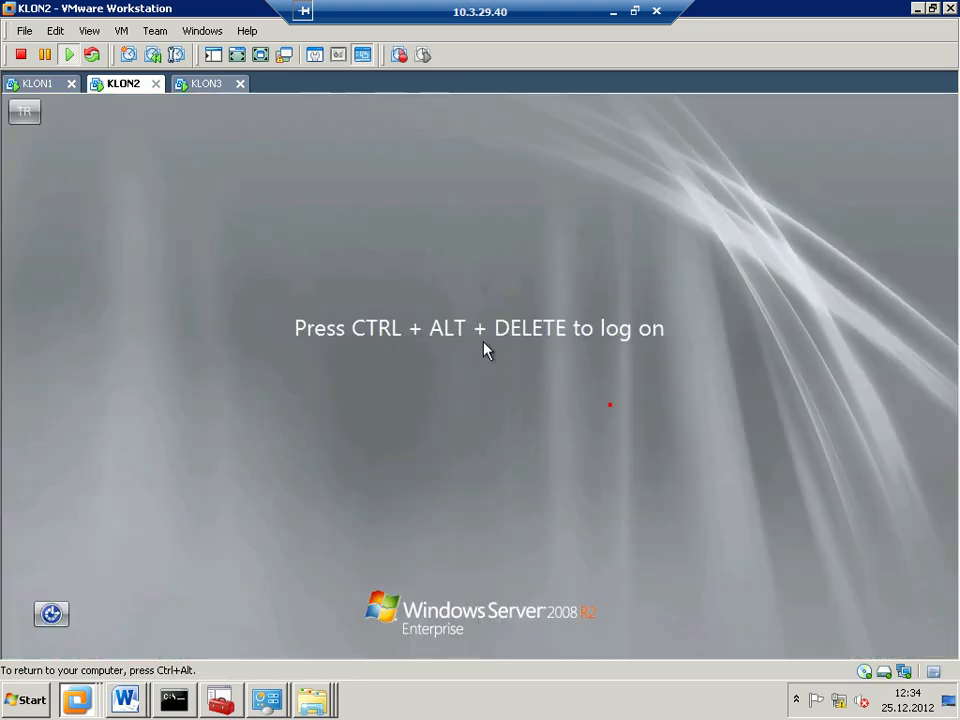
{"action": "key", "text": "ctrl+alt+Insert"}
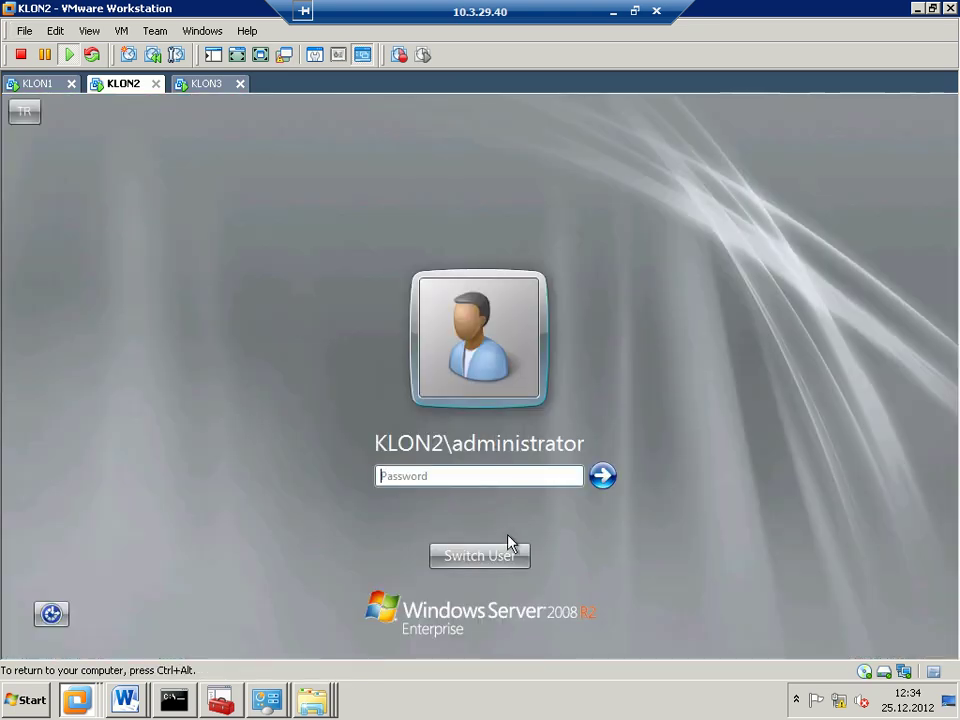
{"action": "left_click", "coordinate": [508, 553]}
{"action": "left_click", "coordinate": [574, 441]}
{"action": "type", "text": "adminizx"}
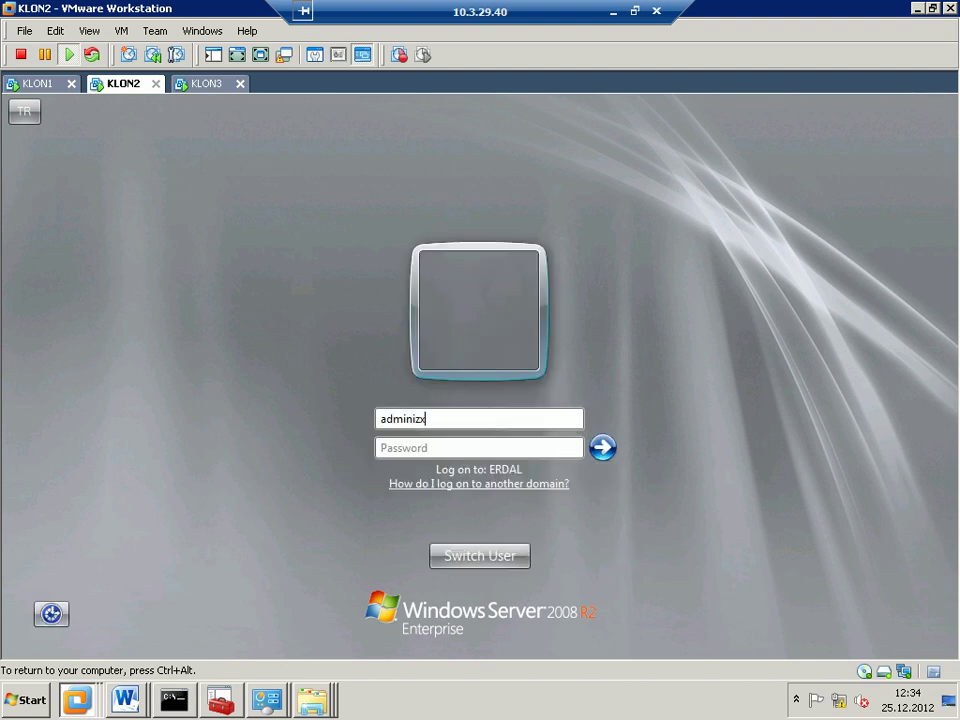
{"action": "key", "text": "BackSpace"}
{"action": "key", "text": "BackSpace"}
{"action": "type", "text": "strator"}
{"action": "key", "text": "ctrl+alt"}
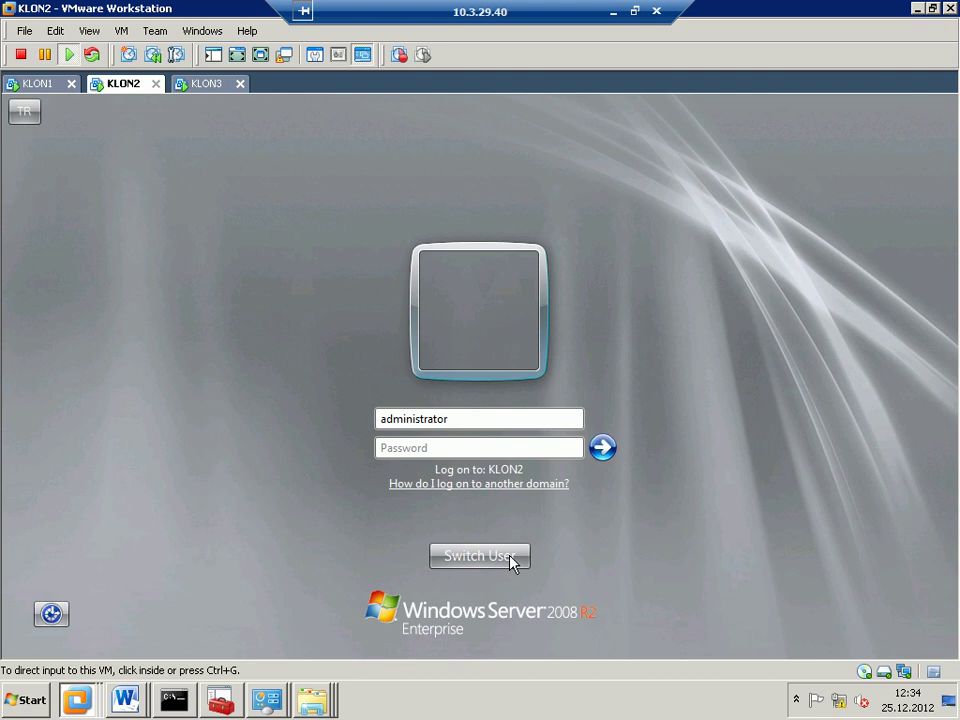
{"action": "left_click", "coordinate": [470, 510]}
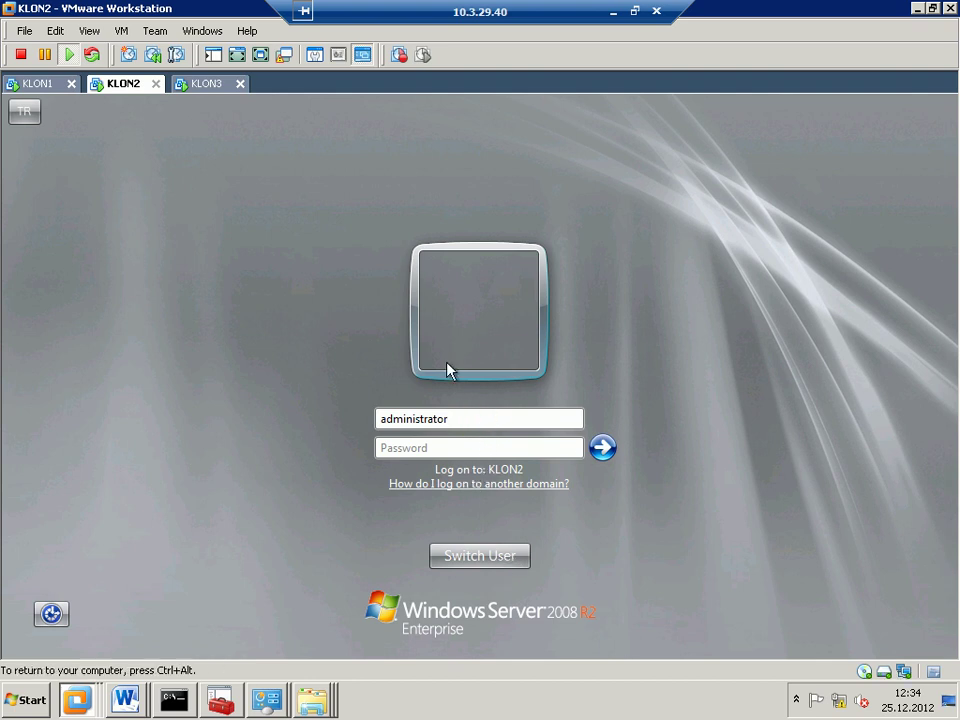
{"action": "key", "text": "Tab"}
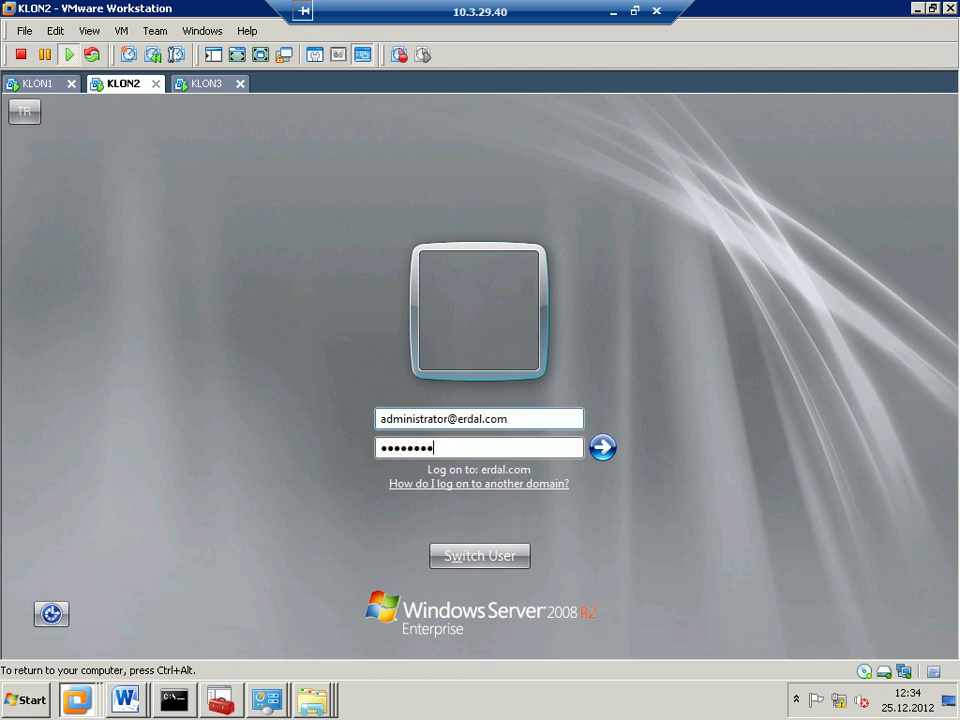
{"action": "key", "text": "Return"}
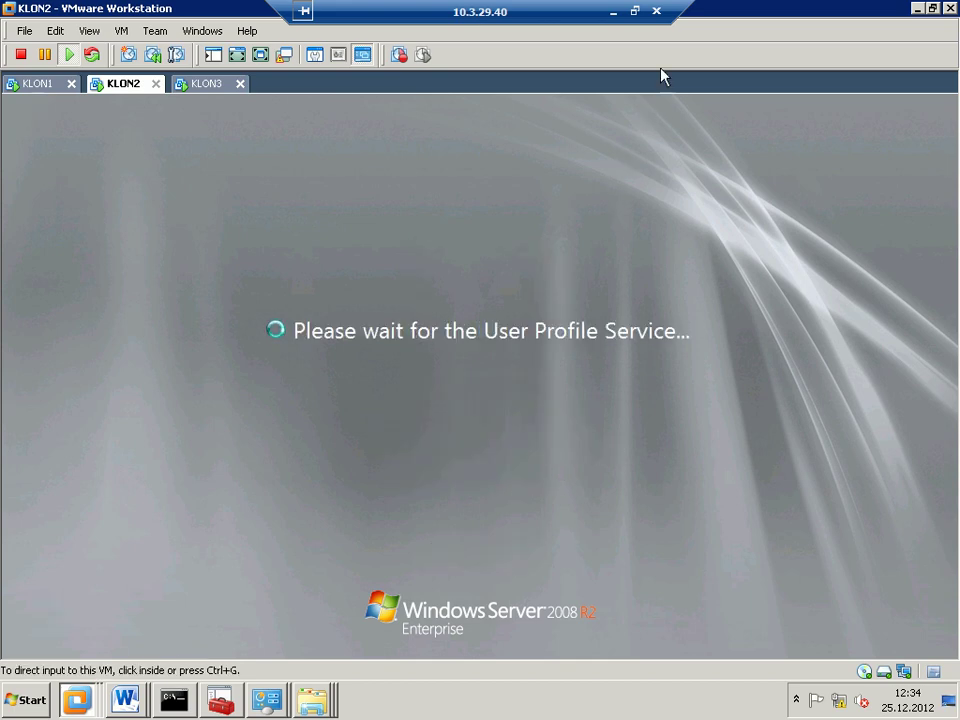
{"action": "left_click", "coordinate": [657, 12]}
{"action": "left_click", "coordinate": [541, 418]}
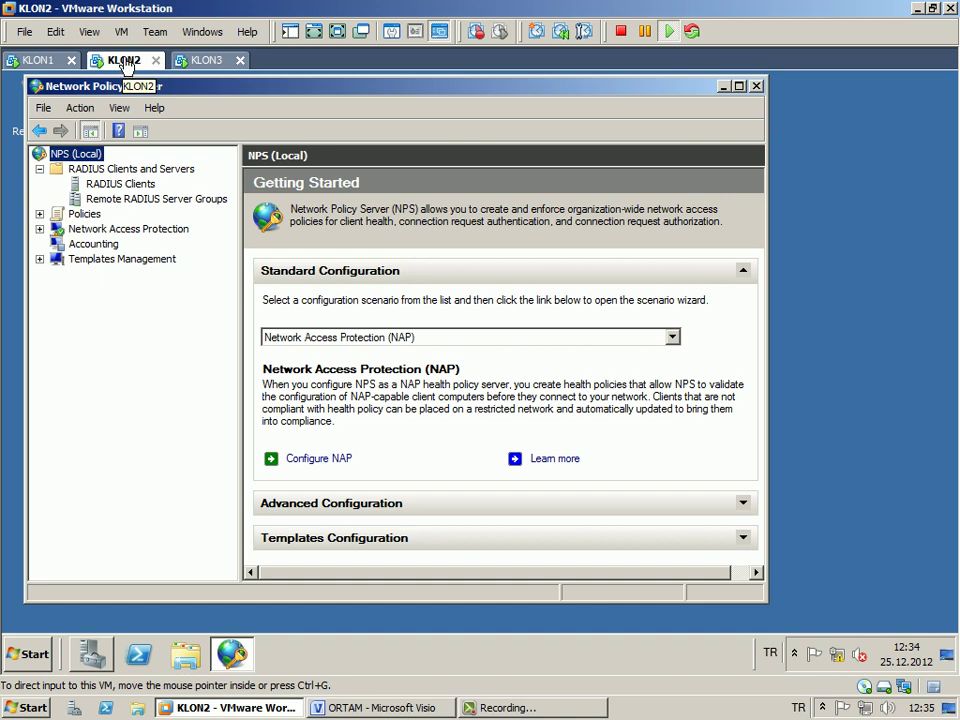
- Expand Policies and select Network Policies to list the two default Deny Access policies
{"action": "left_click", "coordinate": [84, 214]}
{"action": "left_click", "coordinate": [142, 242]}
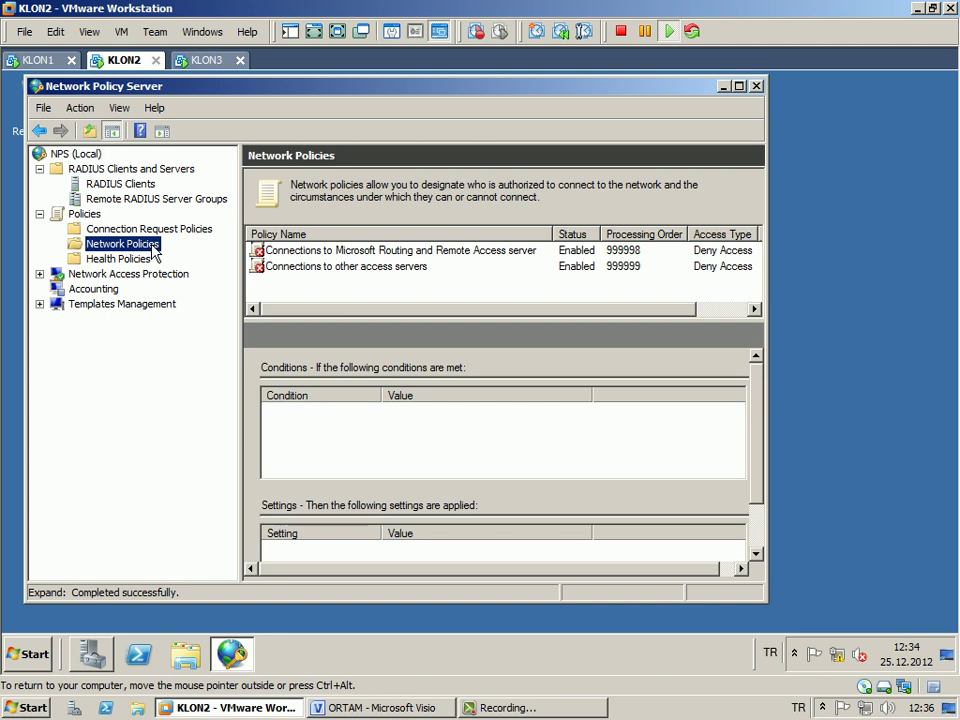